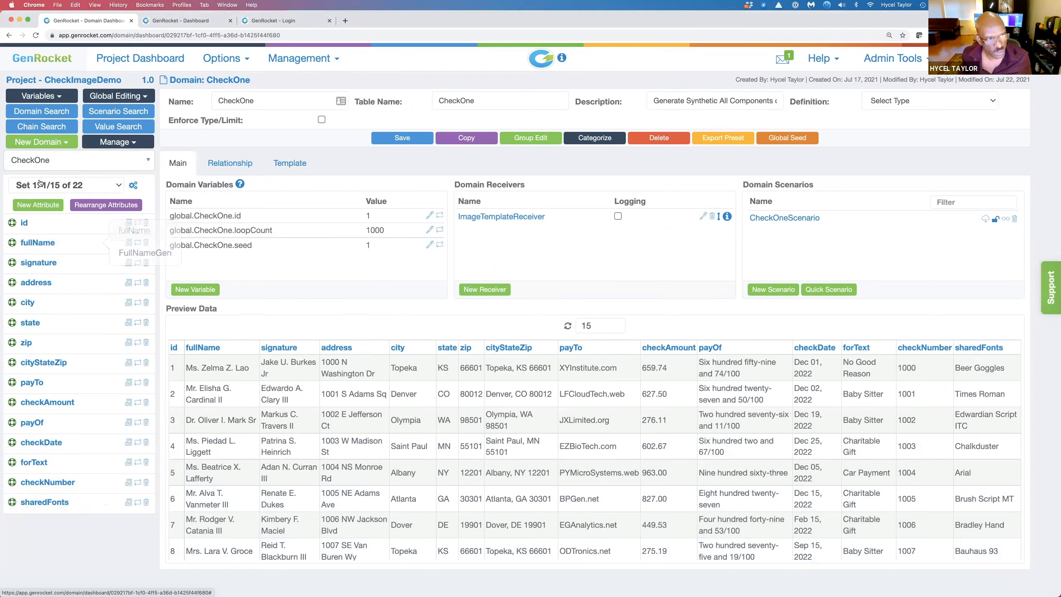
Open the image template management dashboard for the CheckOne domain's ImageTemplateReceiver
left_click(524, 218)
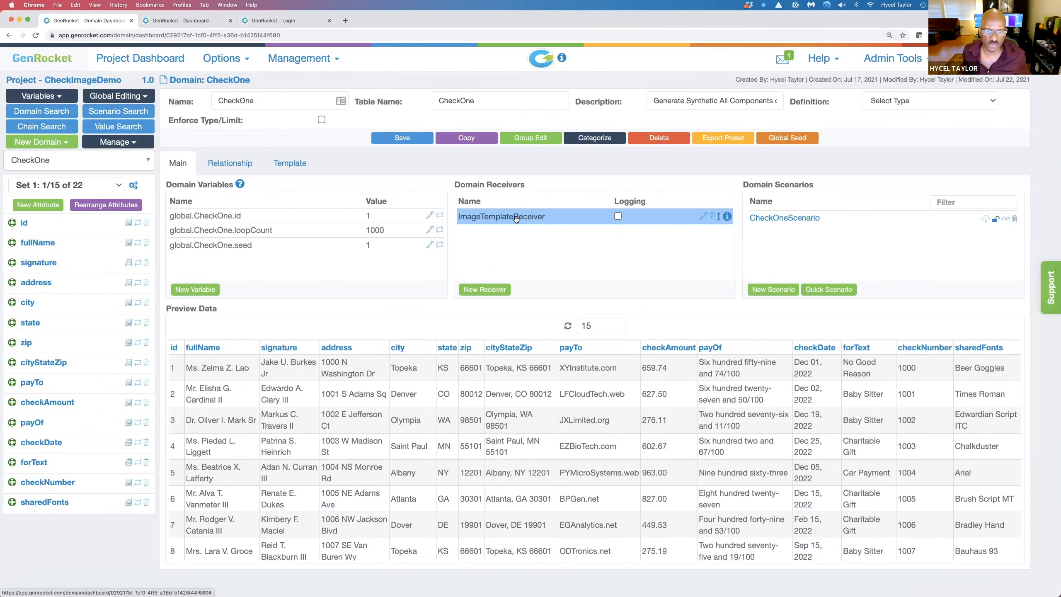
left_click(514, 215)
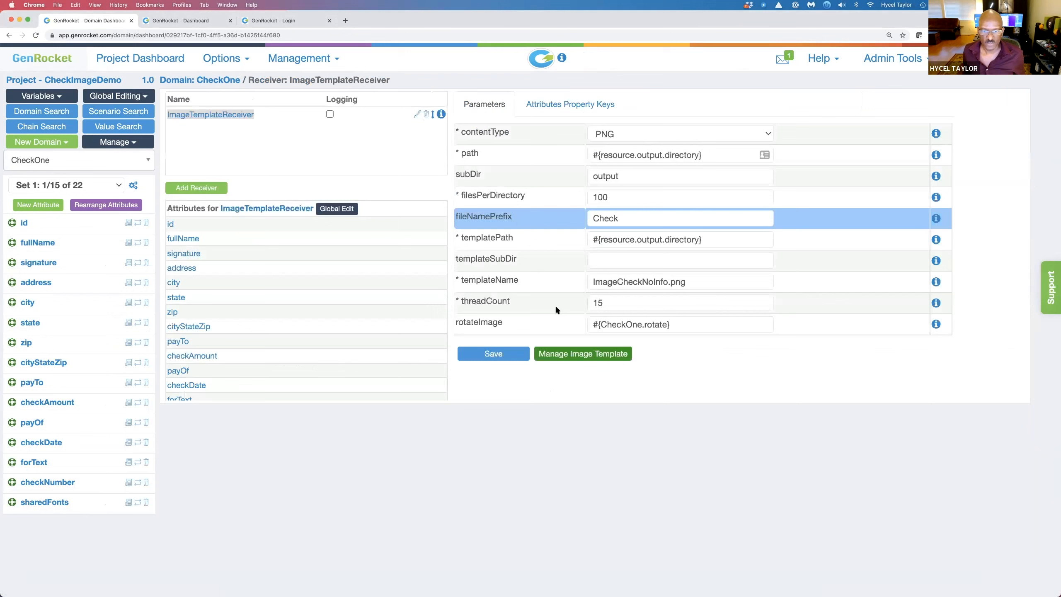
left_click(584, 358)
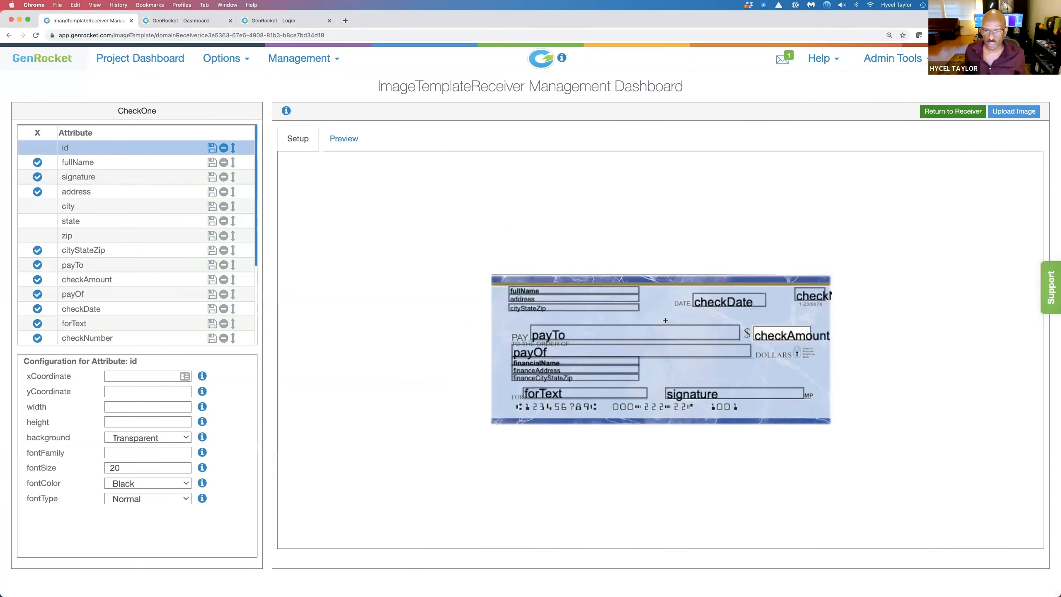
Inspect the template configuration of cityStateZip, address and signature, and preview the check image with refreshed data
left_click(71, 249)
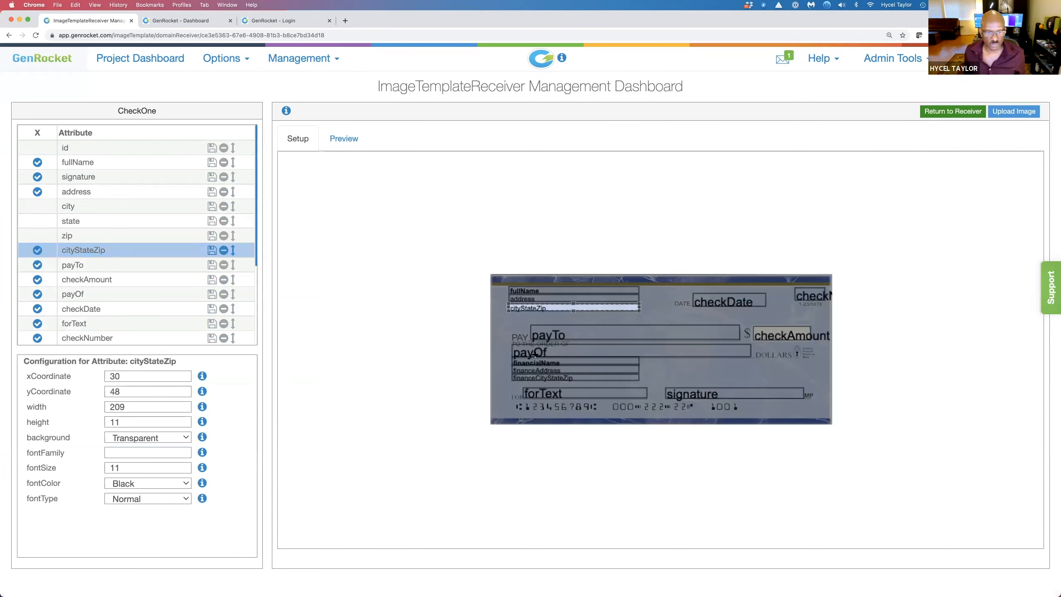
left_click(86, 194)
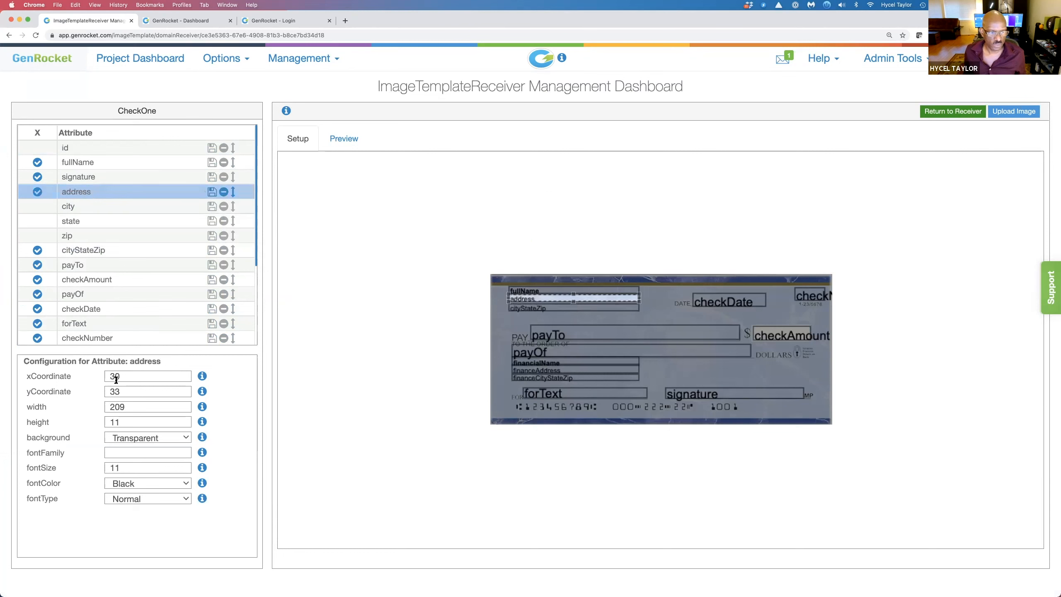
left_click(79, 177)
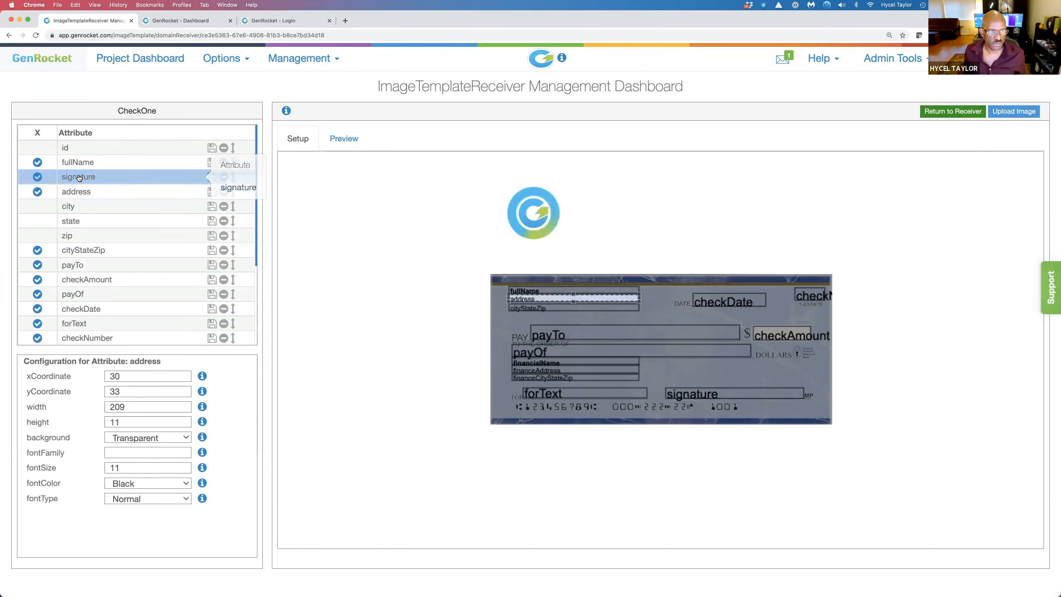
left_click(339, 139)
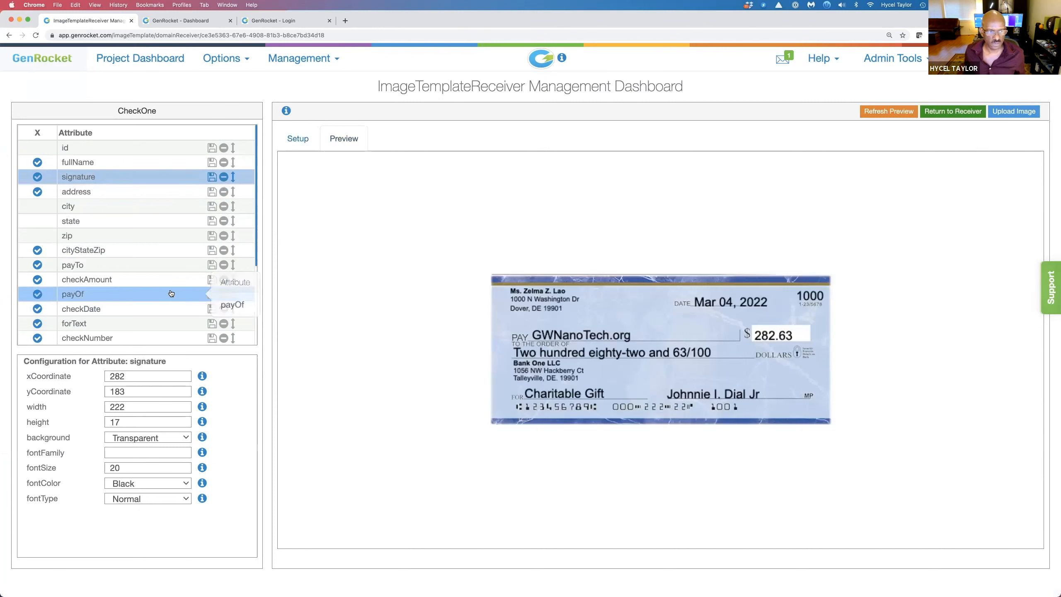
left_click(887, 112)
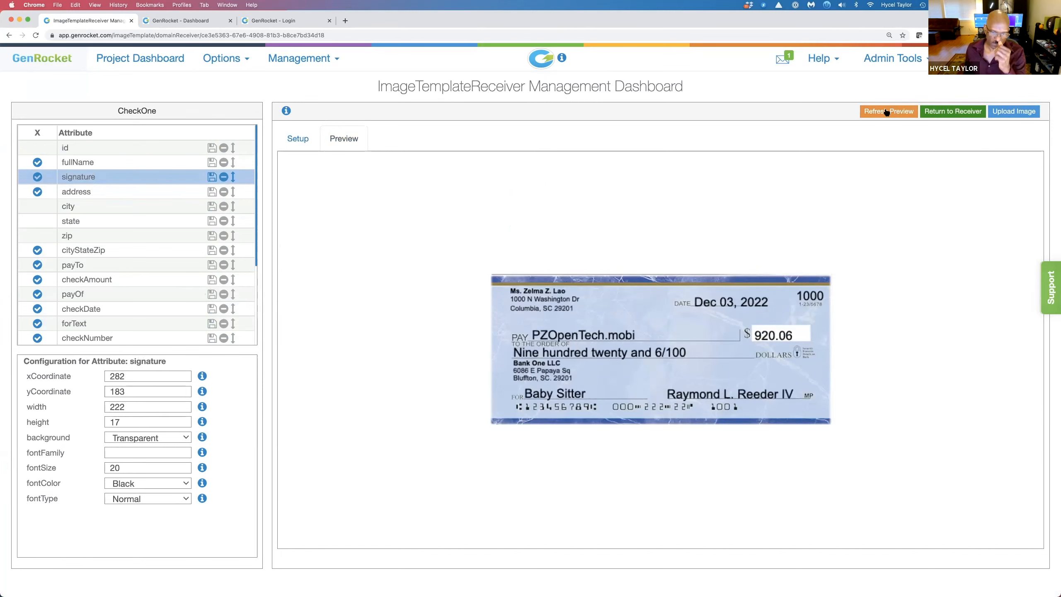
Inspect the template setup of the forText, checkDate and payOf attributes, and view the check preview again
left_click(298, 139)
scroll(83, 327, "down", 1)
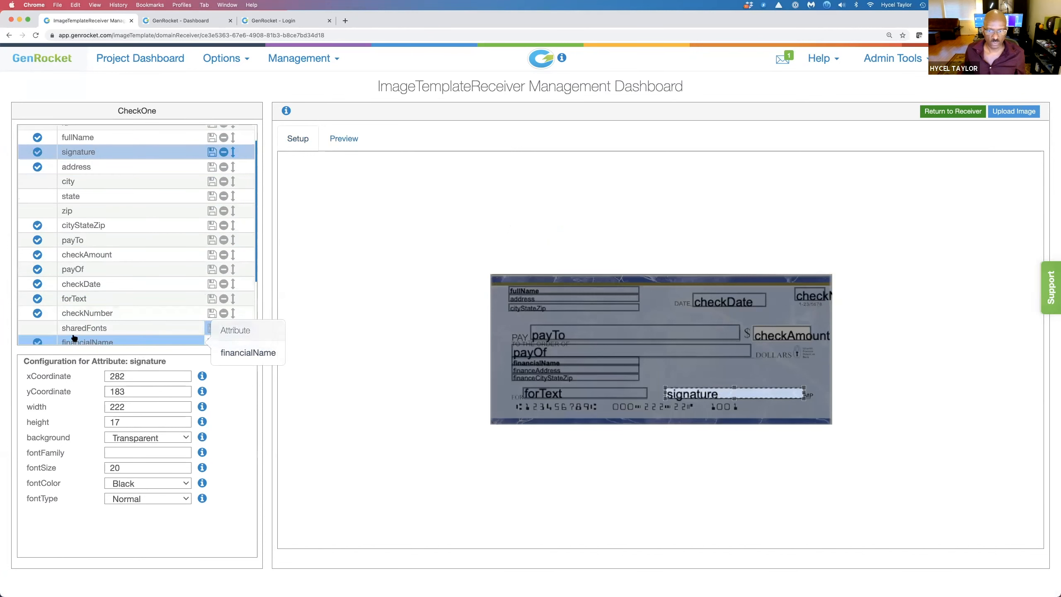
left_click(81, 300)
left_click(79, 284)
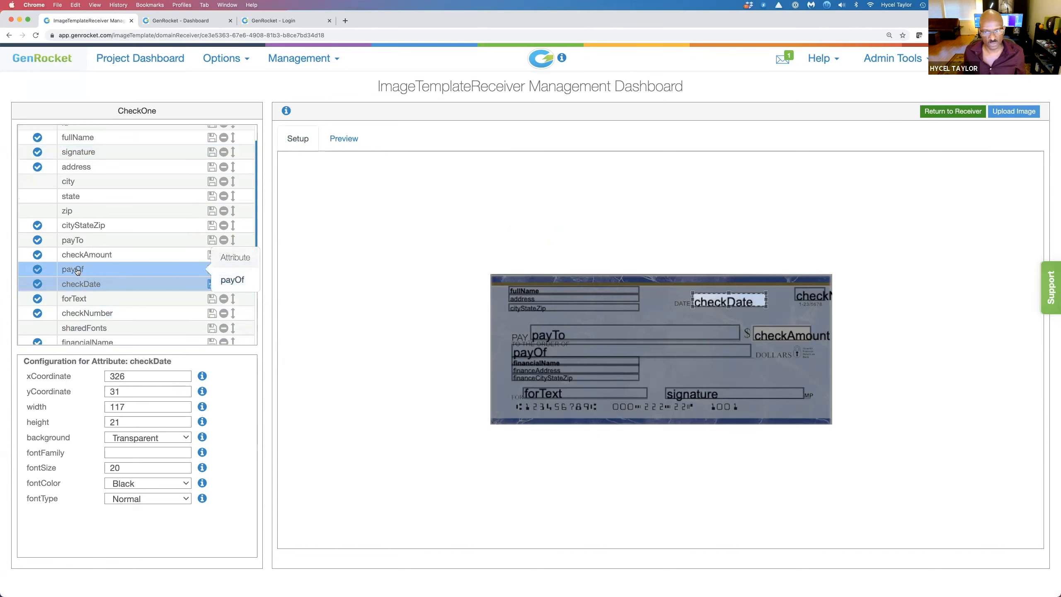
left_click(77, 270)
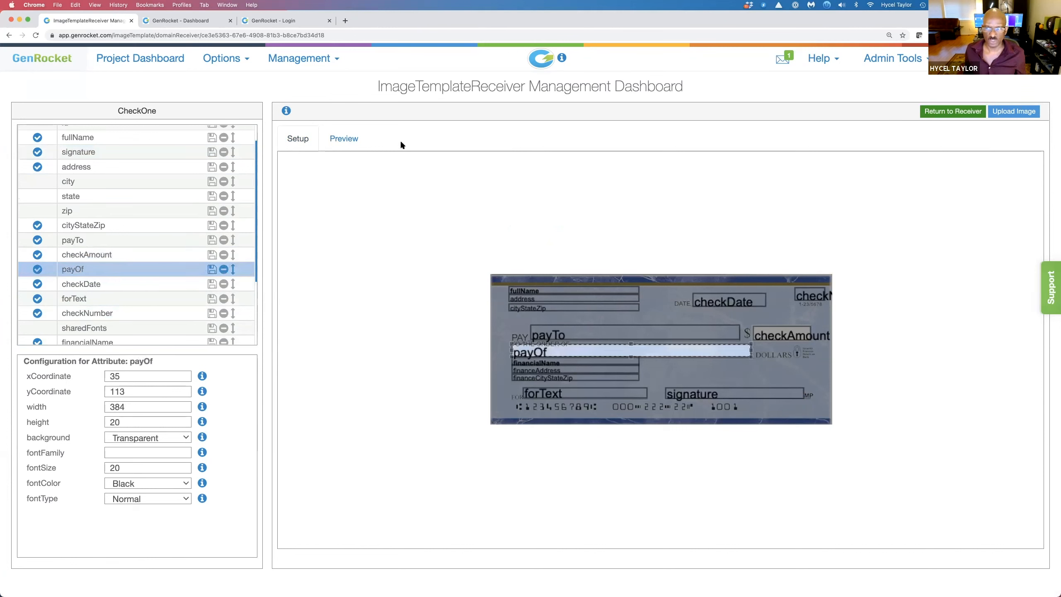
left_click(352, 140)
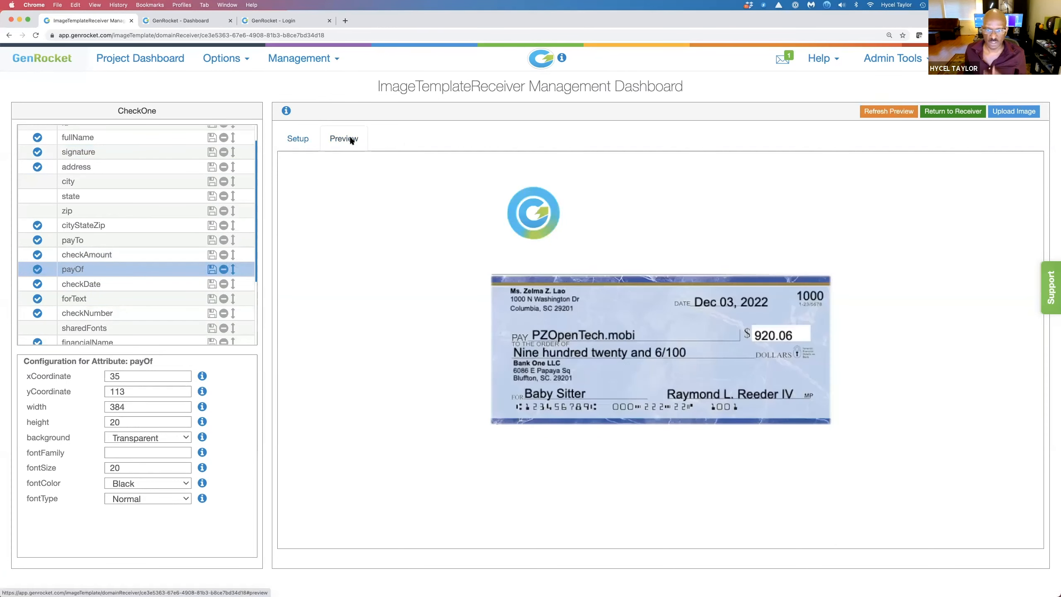
Return to the receiver, open the project's G-Cases and display the Load category of CheckOneSuite
left_click(939, 112)
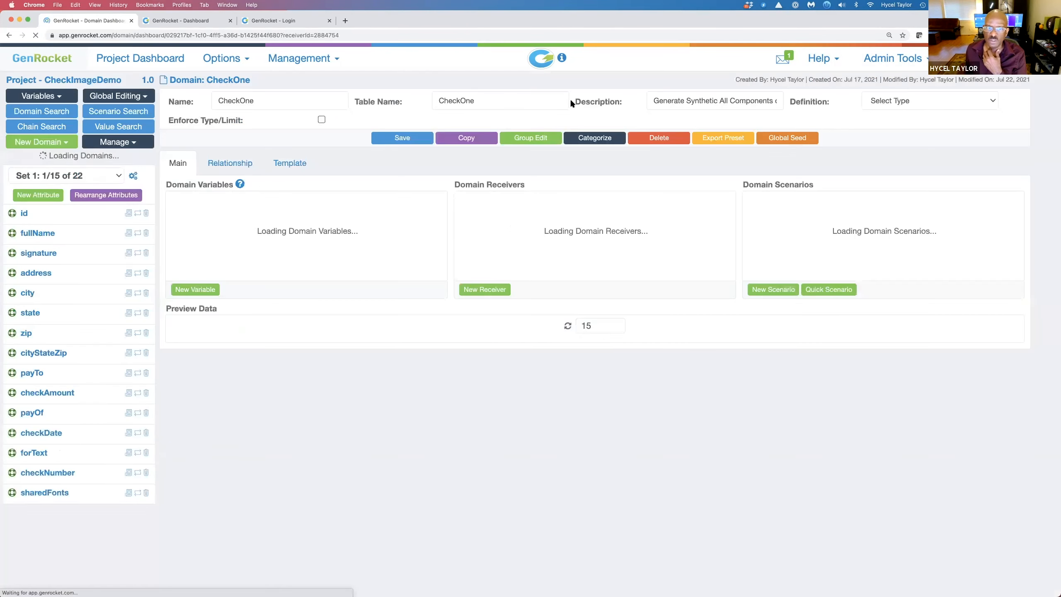
left_click(113, 142)
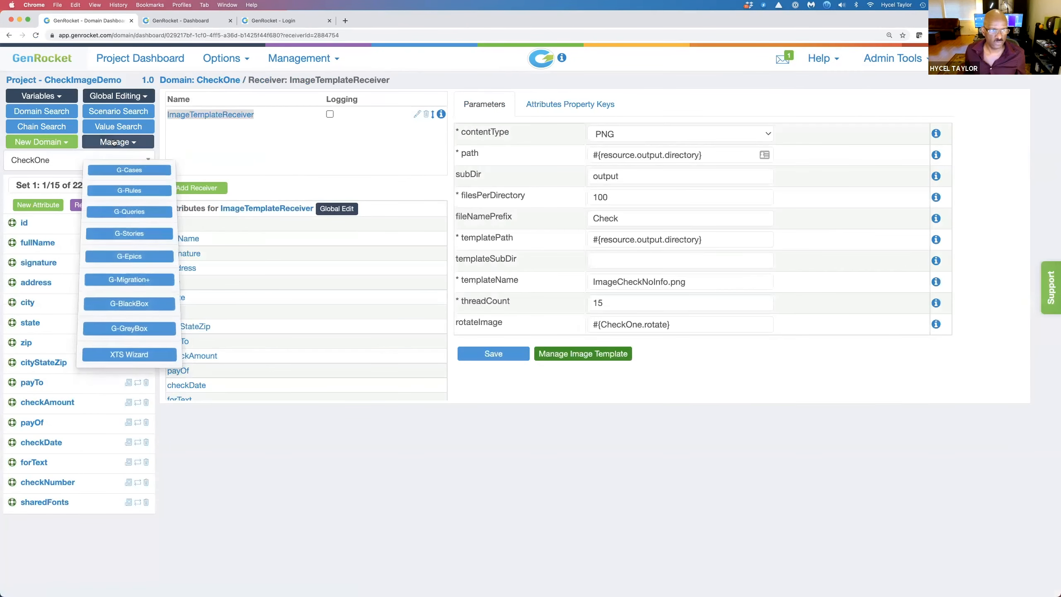
left_click(117, 166)
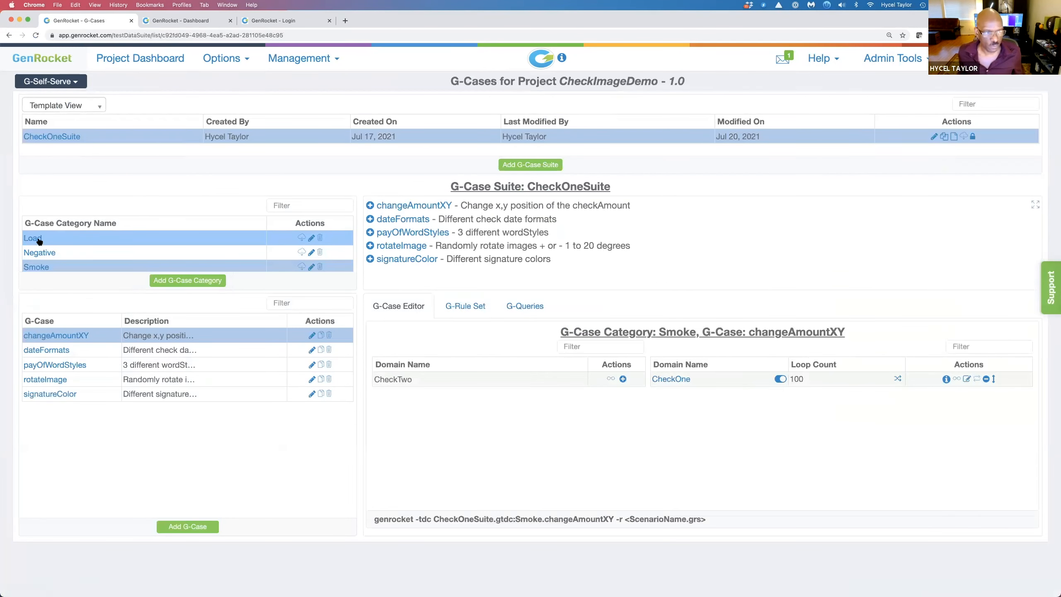
left_click(39, 239)
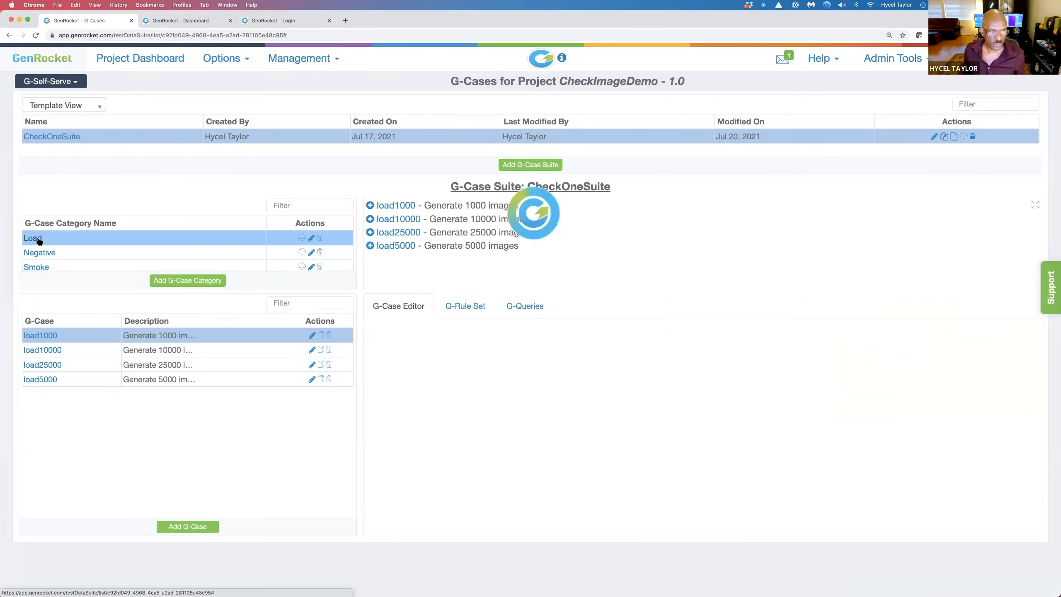
Examine the G-Case suite creation form and the category names available for a new G-Case category, without saving either
left_click(538, 166)
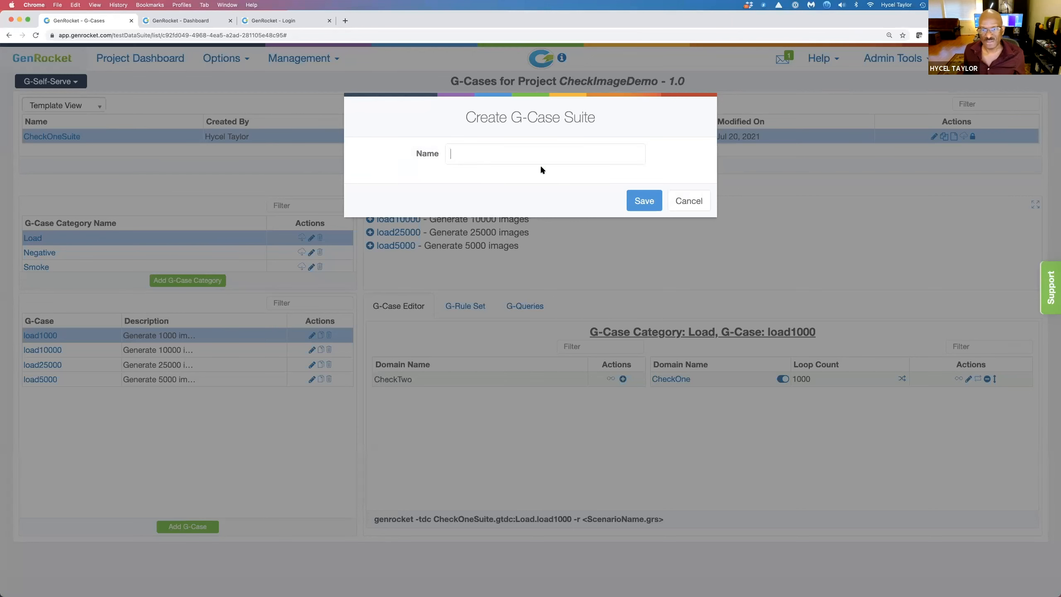
left_click(690, 201)
left_click(184, 280)
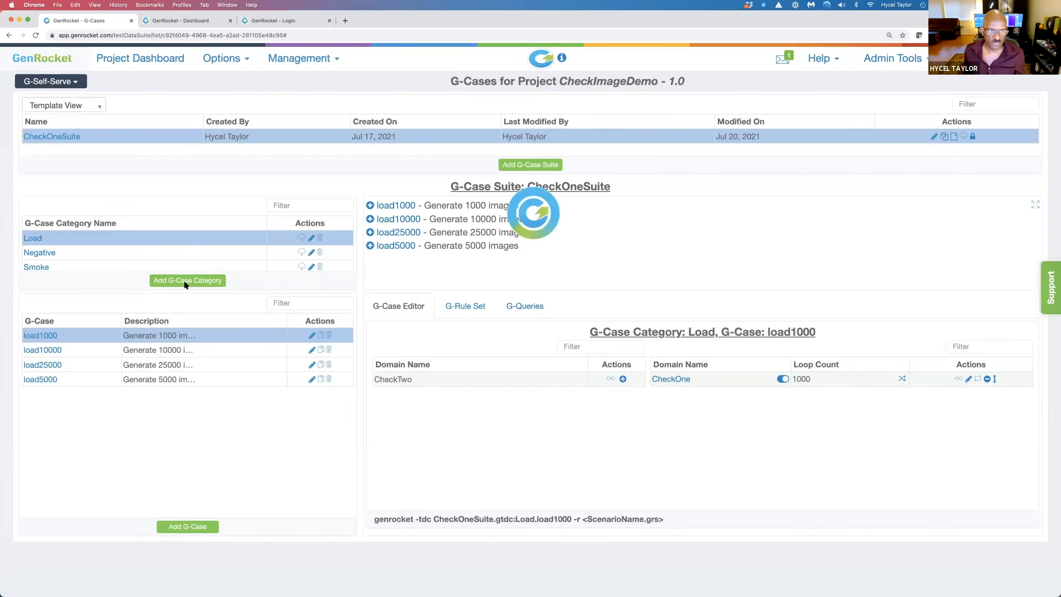
left_click(487, 158)
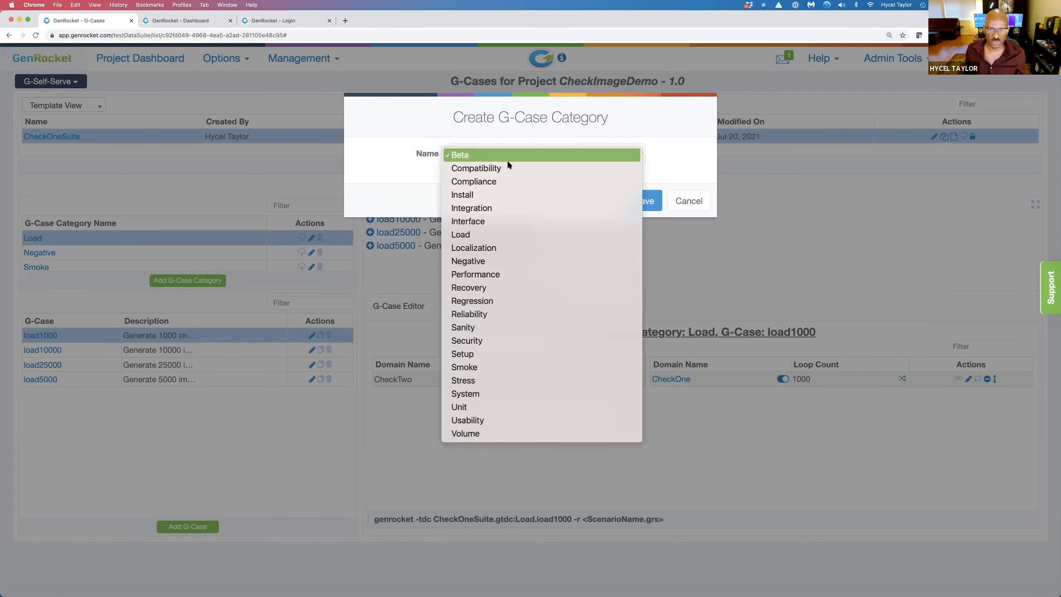
left_click(687, 203)
left_click(687, 203)
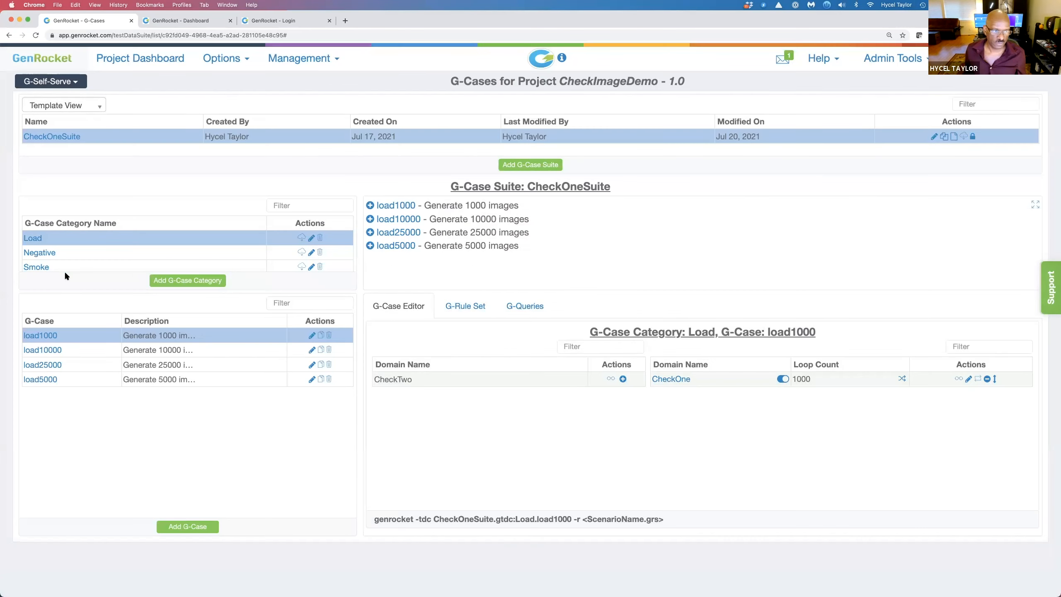
Review the CheckOneSuite categories and examine the CheckOne loop count settings of the load1000 G-Case in the Load category
scroll(65, 258, "down", 1)
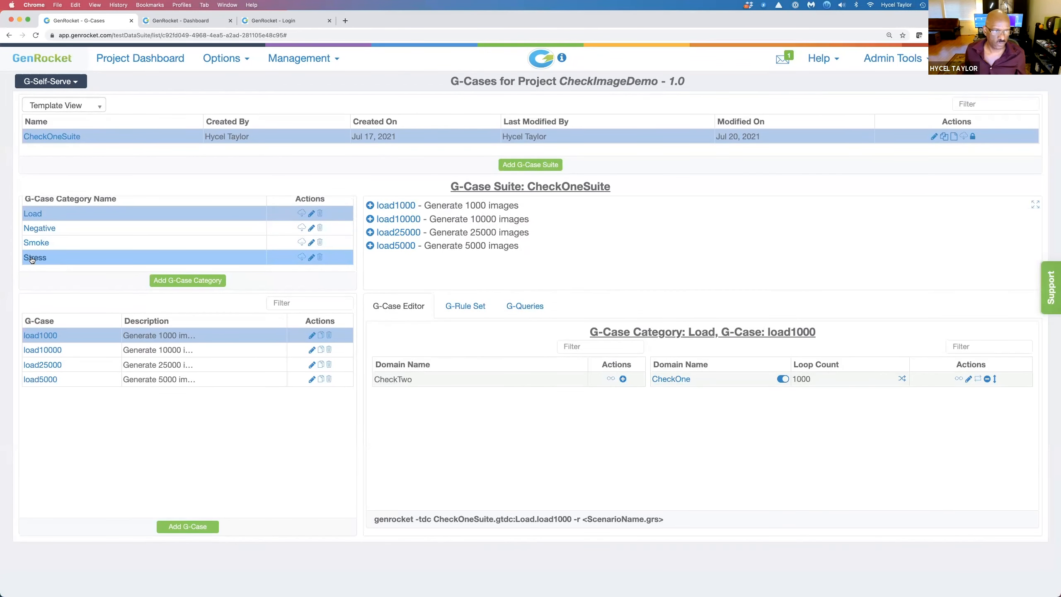
left_click(35, 221)
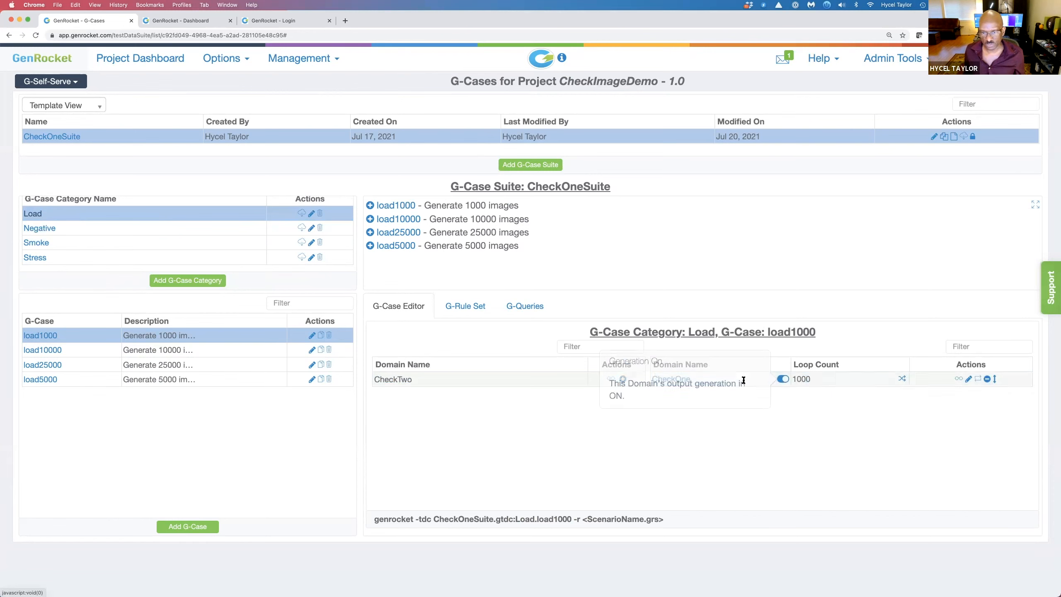
left_click(901, 379)
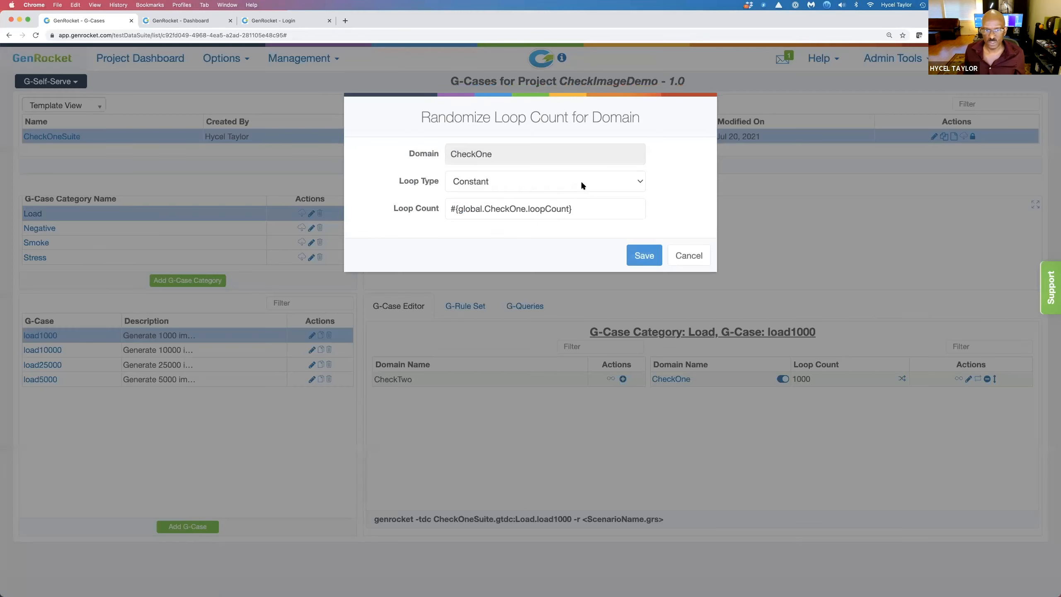
left_click(688, 255)
Select the load10000 G-Case and examine its CheckOne loop count settings without changing them
left_click(44, 350)
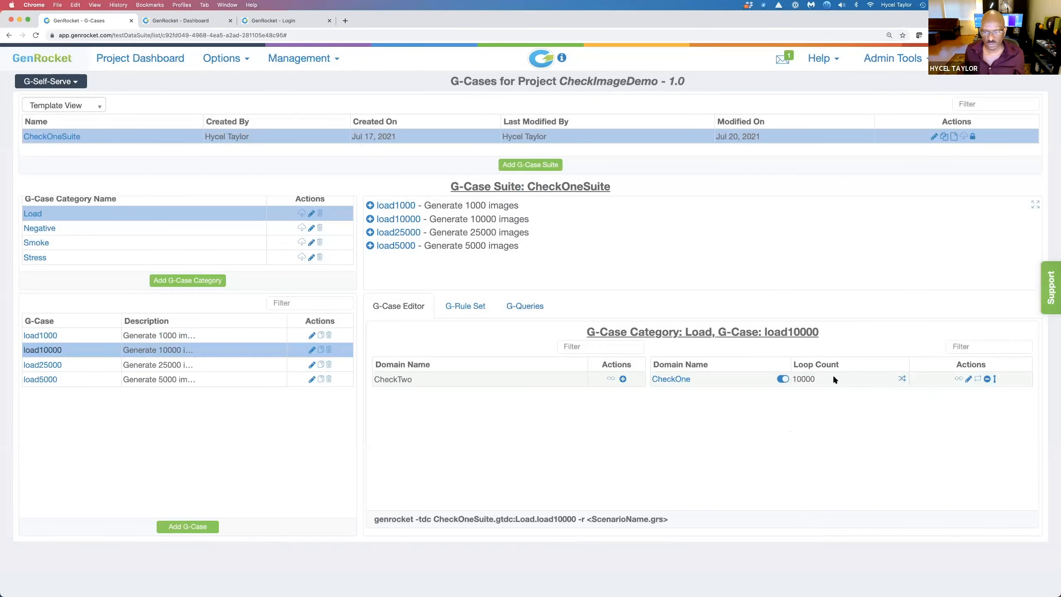
left_click(903, 380)
double_click(501, 211)
left_click(689, 255)
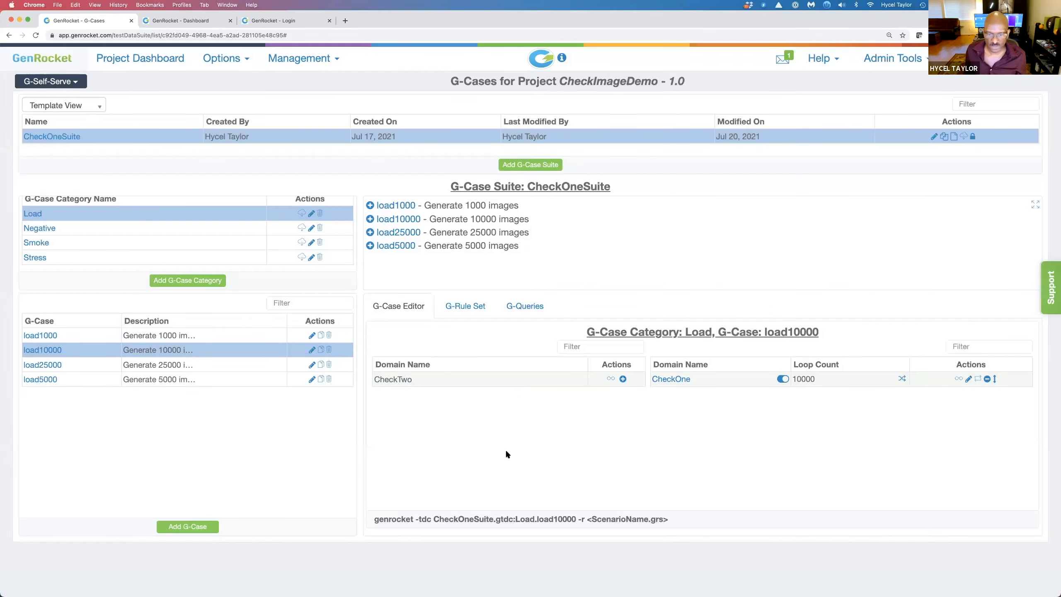
Examine the genrocket run command for the load10000 G-Case and its scenario file name placeholder
left_click_drag(673, 516, 372, 519)
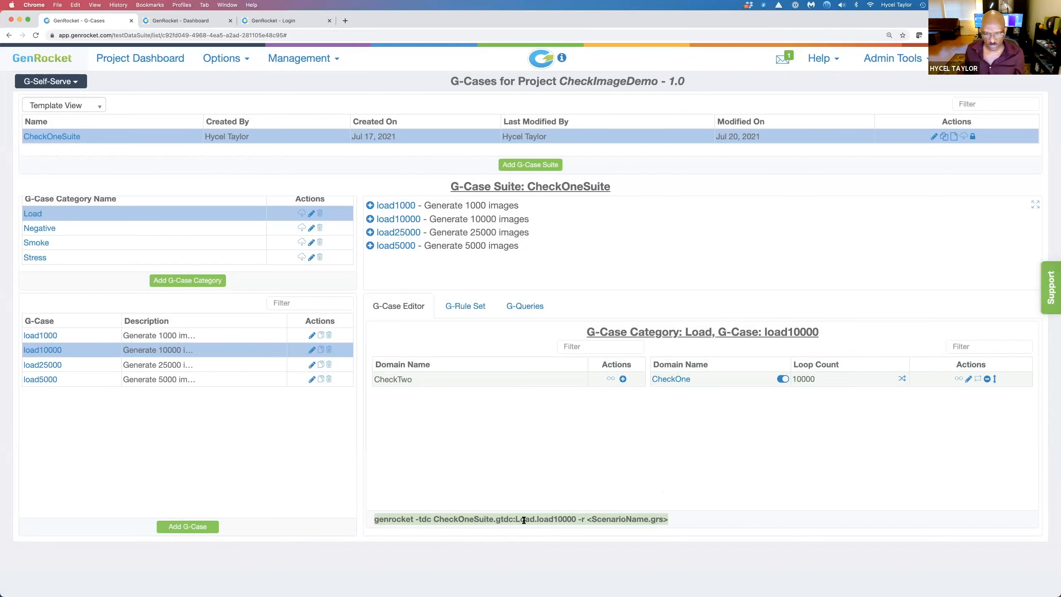
left_click(692, 522)
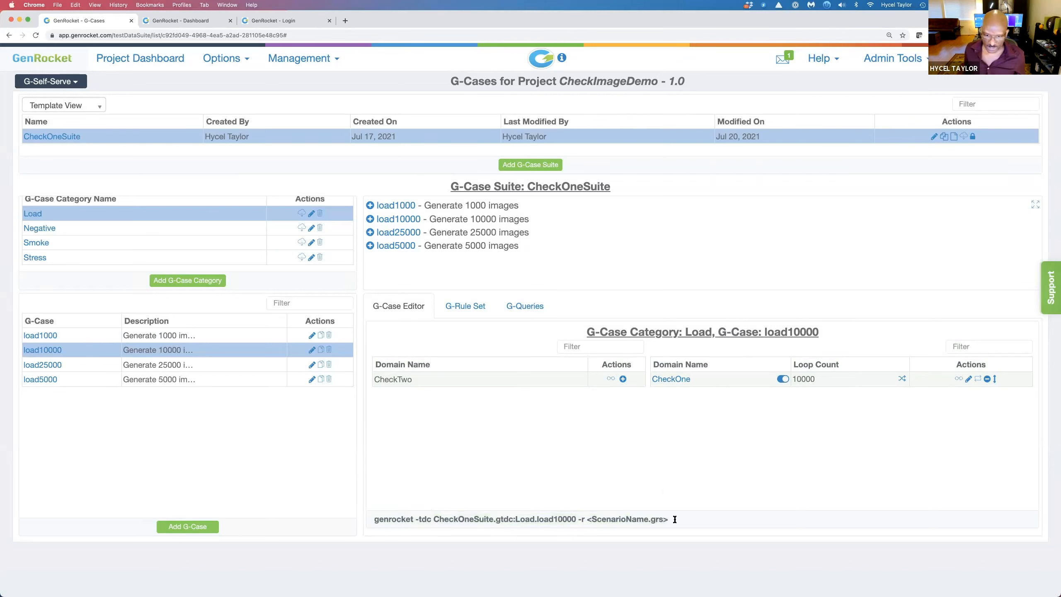
left_click_drag(590, 521, 662, 522)
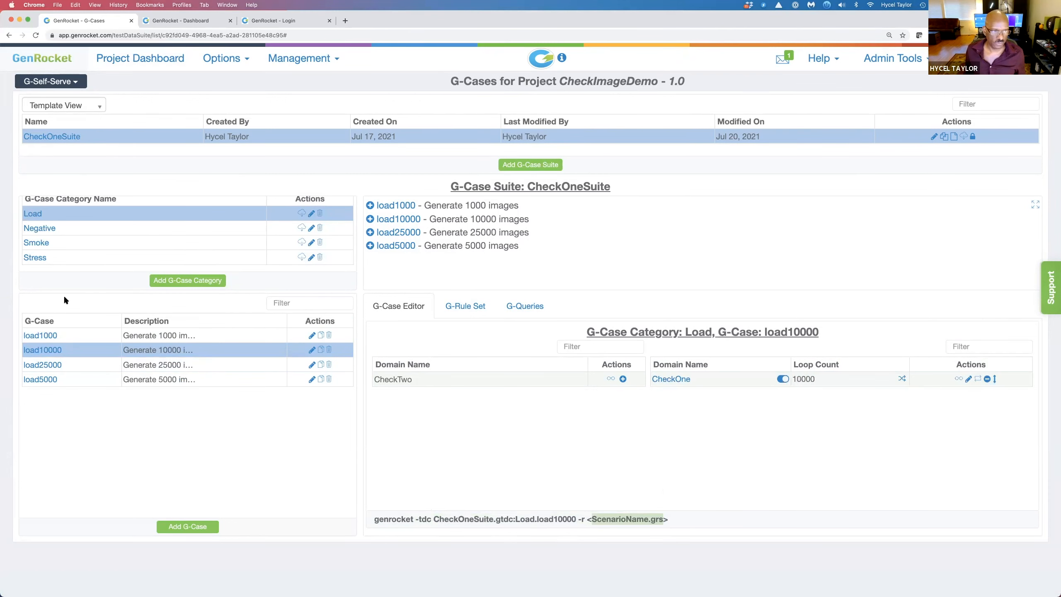
Display the Negative category and go through its badMoney, missingDate, missingMoney and missingSignature G-Cases
left_click(43, 230)
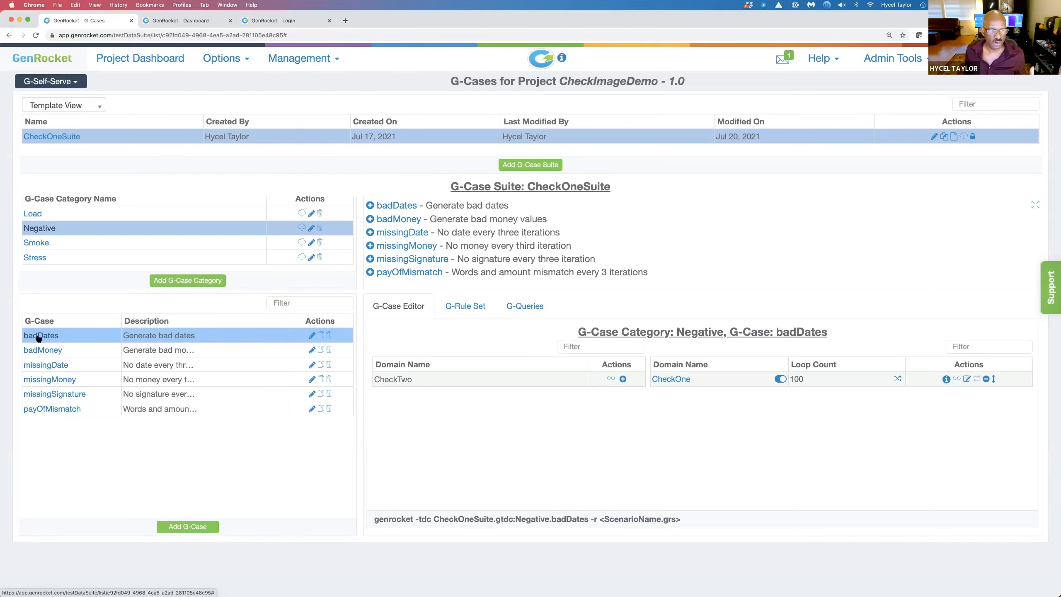
left_click(43, 351)
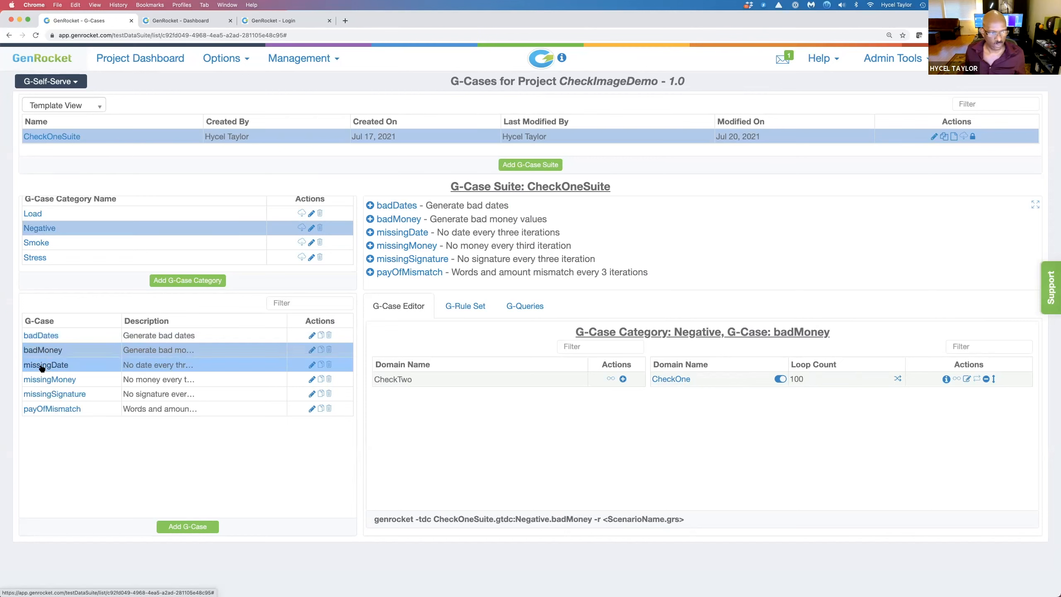
left_click(42, 368)
left_click(49, 382)
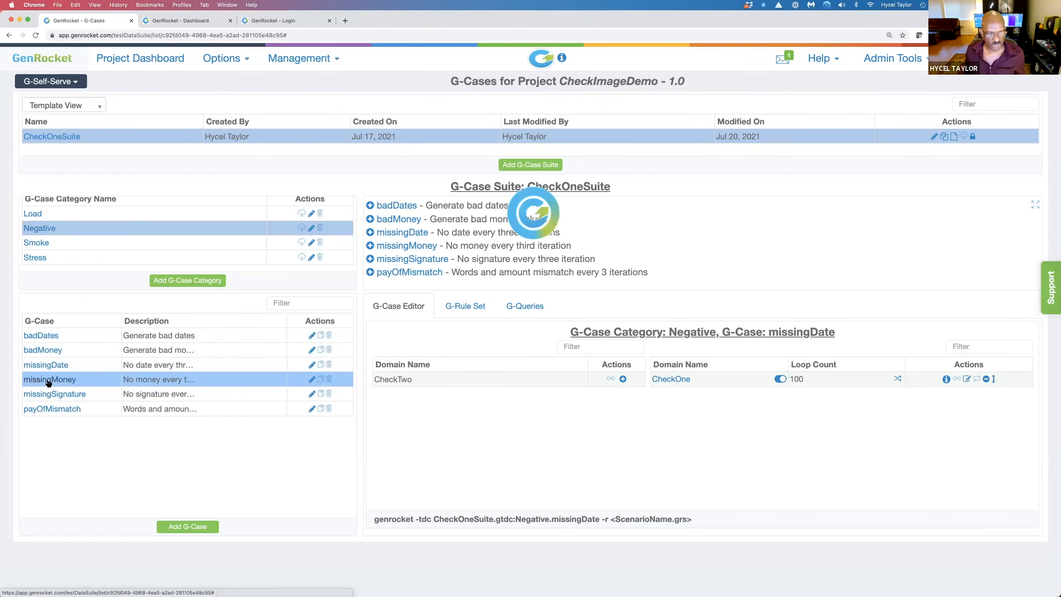
left_click(49, 397)
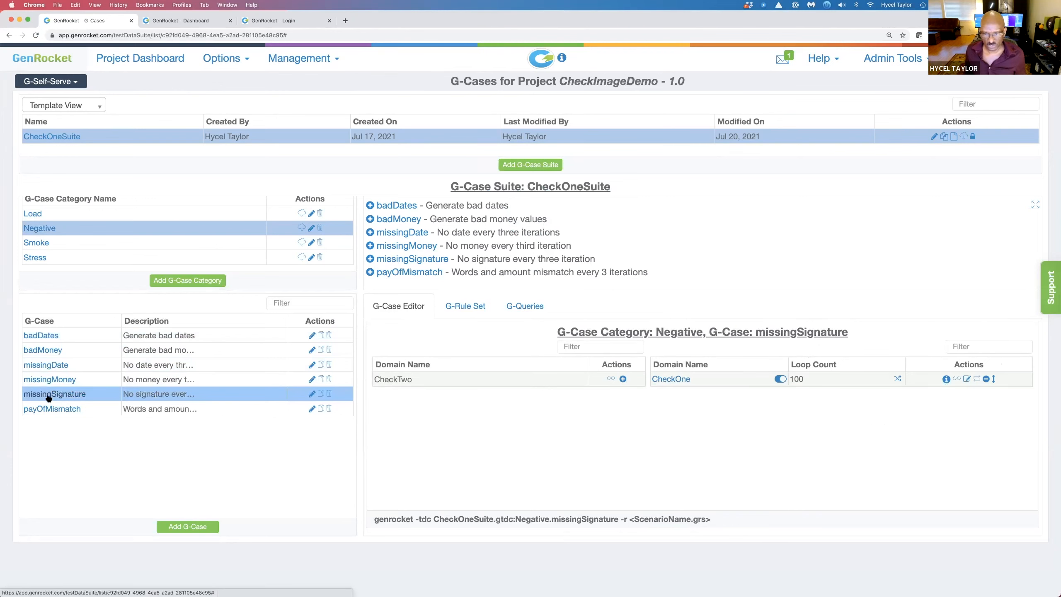
Open the CheckOne domain of the missingSignature G-Case and examine the caseTrue parameter of the signature attribute's EvalCaseGen generator
left_click(968, 380)
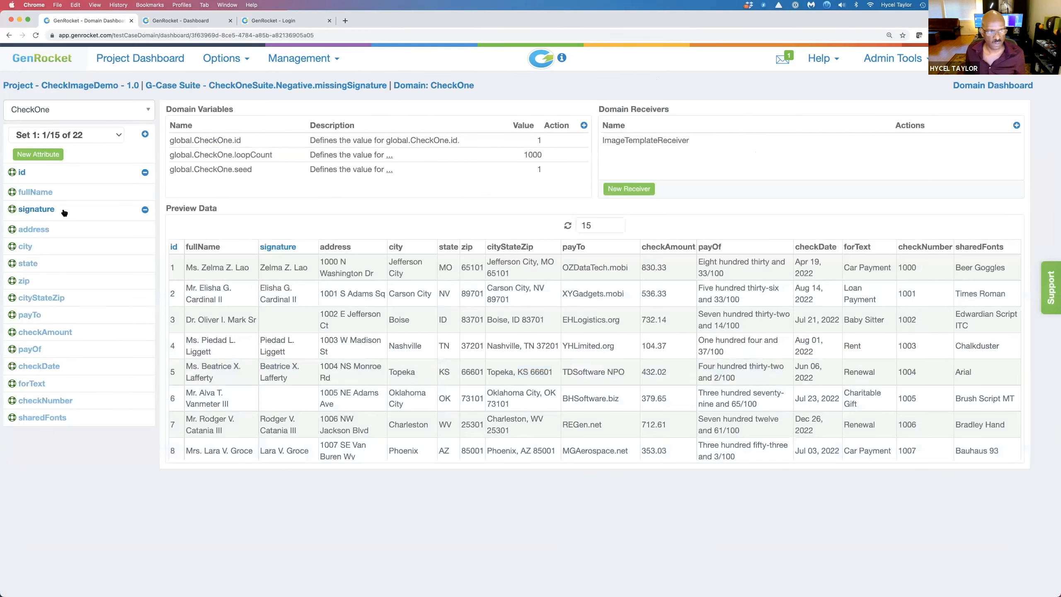
left_click(30, 209)
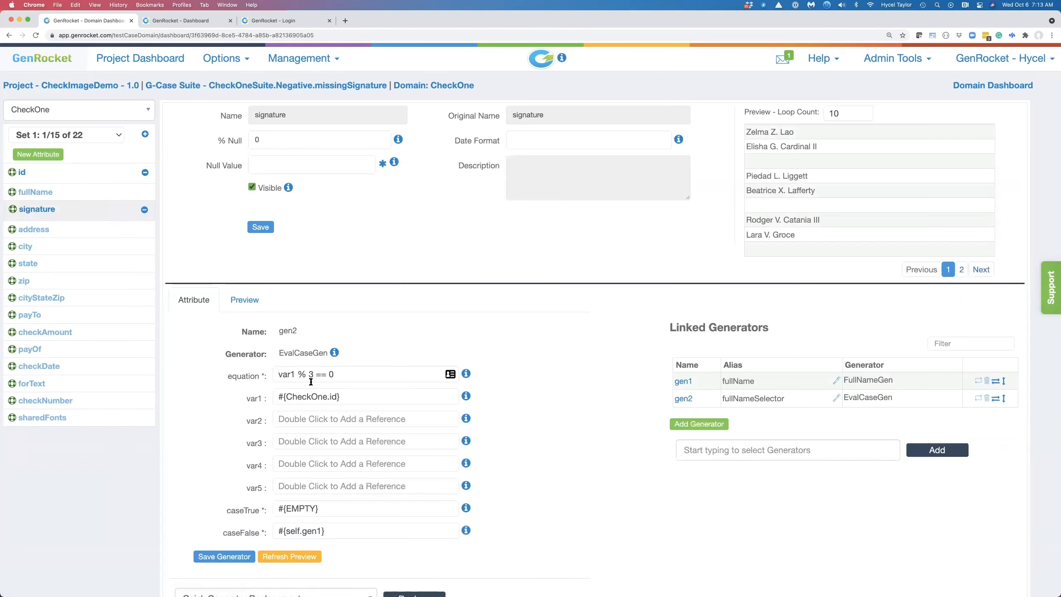
left_click_drag(331, 514, 257, 507)
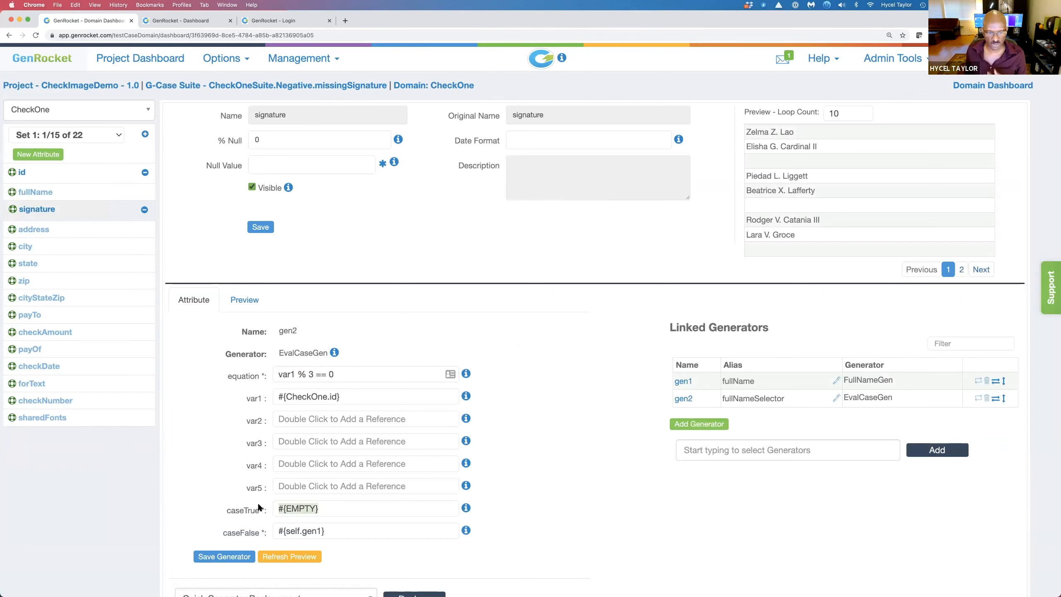
Examine the signature generator's caseFalse reference and preview the CheckOne data generated by the missingSignature G-Case
left_click_drag(334, 535, 271, 531)
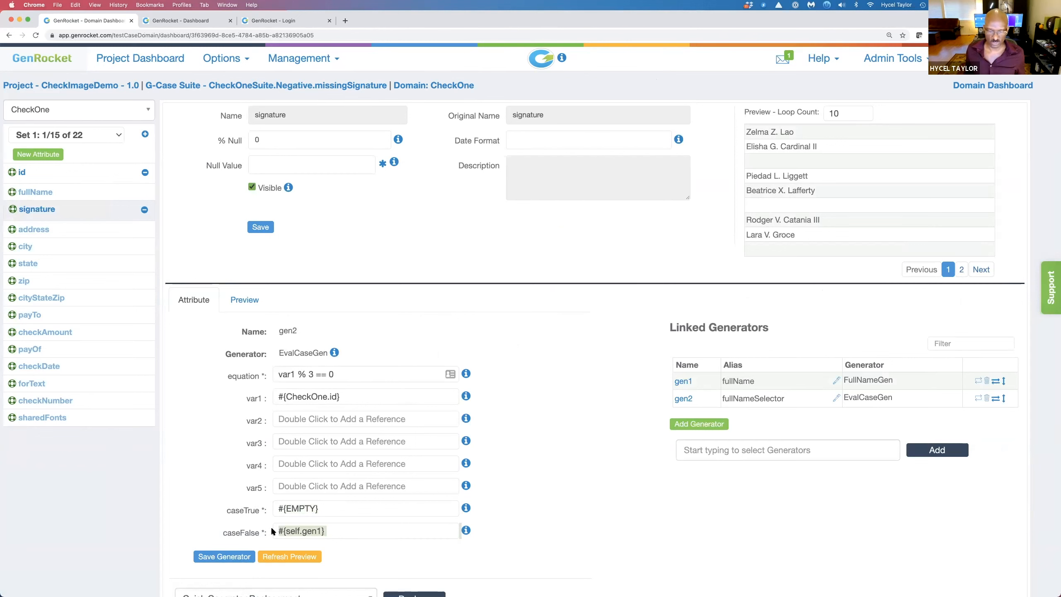
left_click(347, 85)
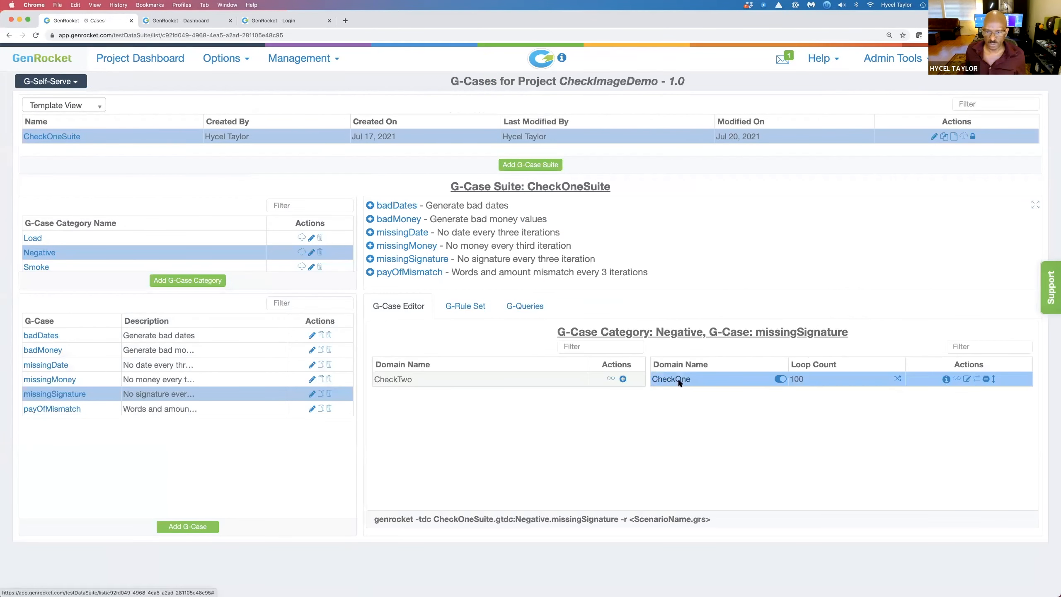
left_click(678, 380)
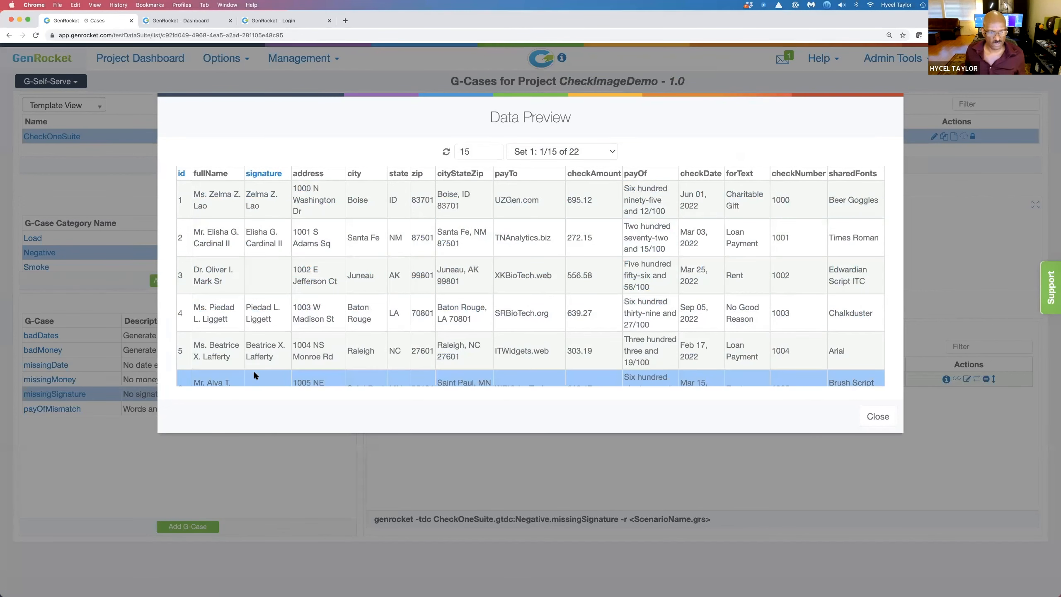
scroll(254, 370, "down", 2)
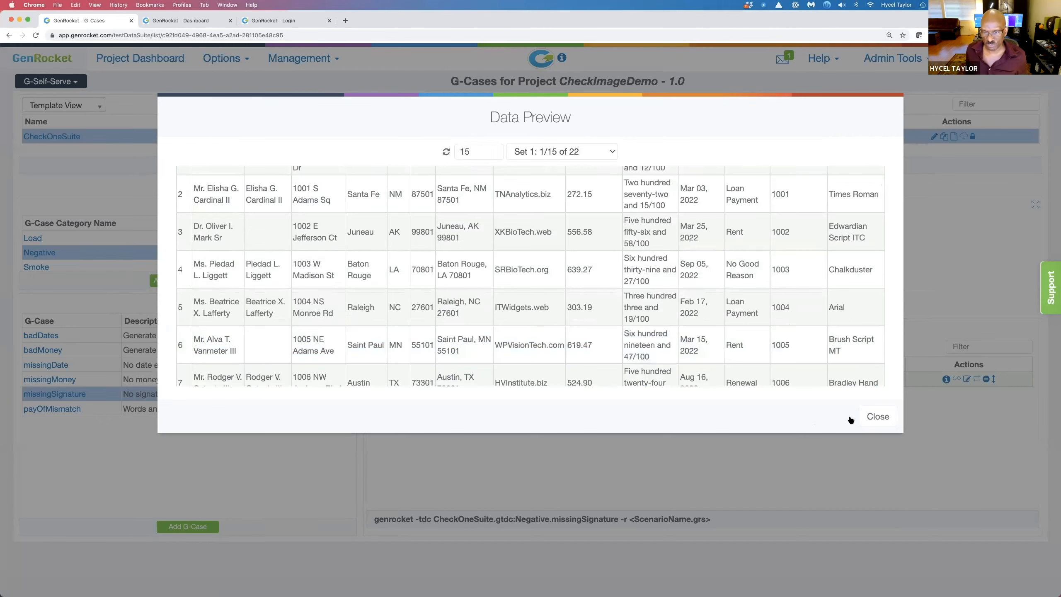
left_click(875, 416)
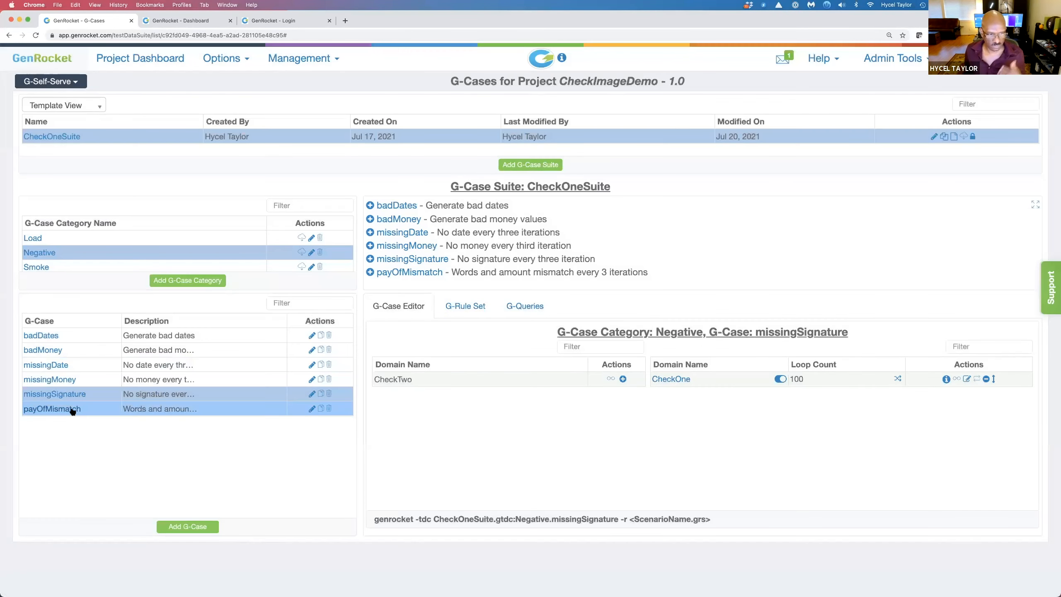
Open the payOfMismatch G-Case's CheckOne domain and examine the checkAmount generator and the preview of payOf's linked generators
left_click(73, 409)
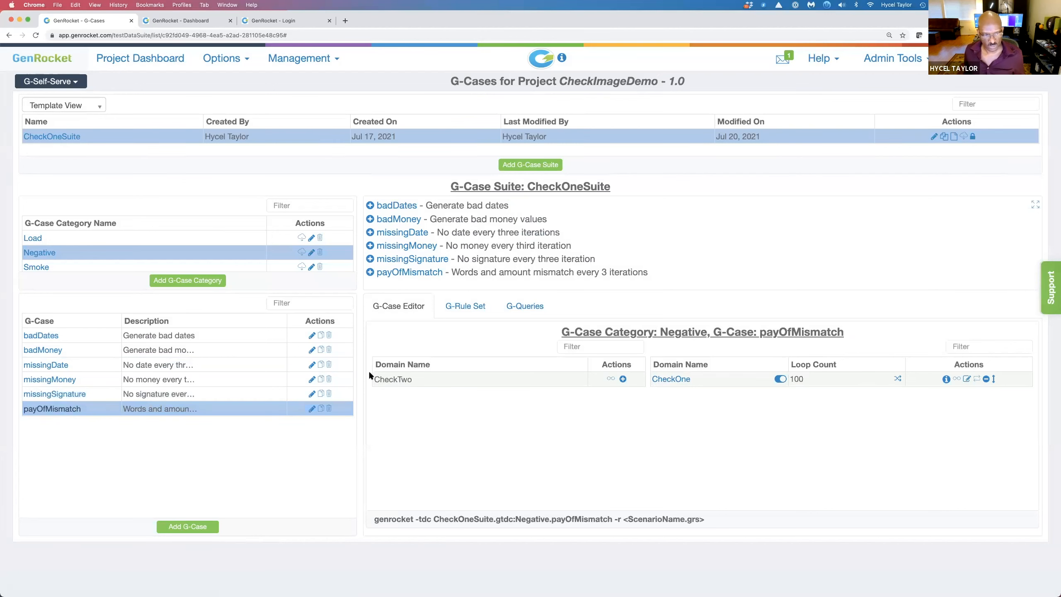
left_click(969, 379)
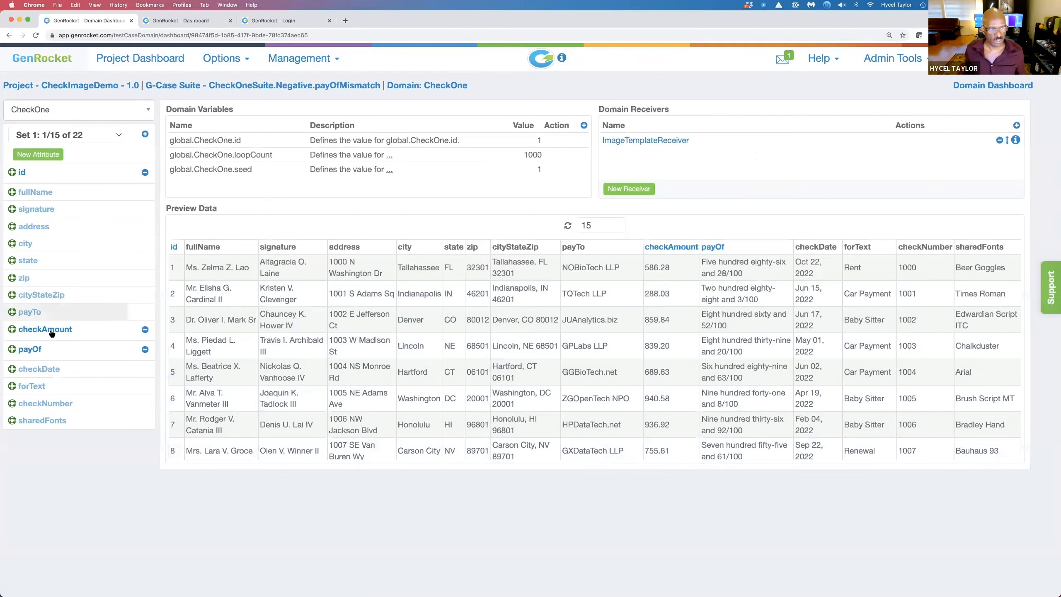
left_click(54, 331)
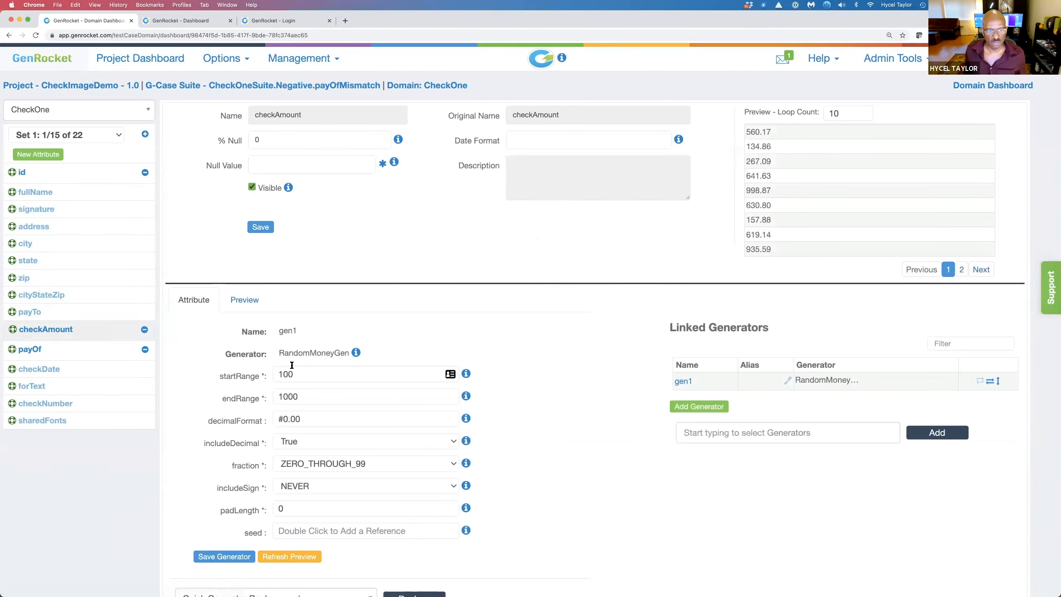
left_click(28, 351)
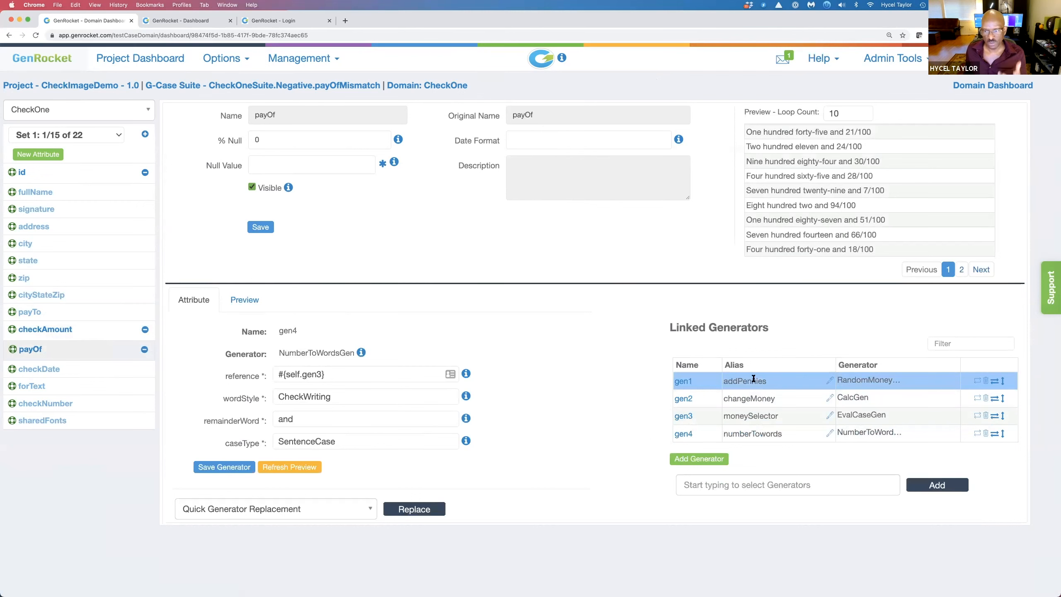
left_click(244, 299)
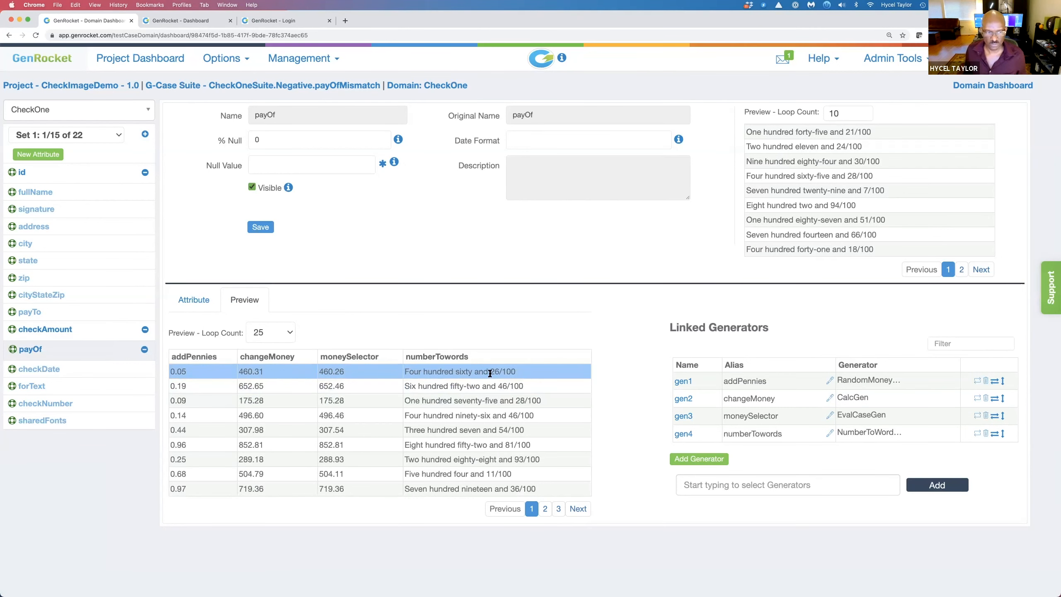
Go back to the G-Cases, look through the Smoke and Stress categories, and open the CheckOne domain of the permutateFonts G-Case
left_click(279, 86)
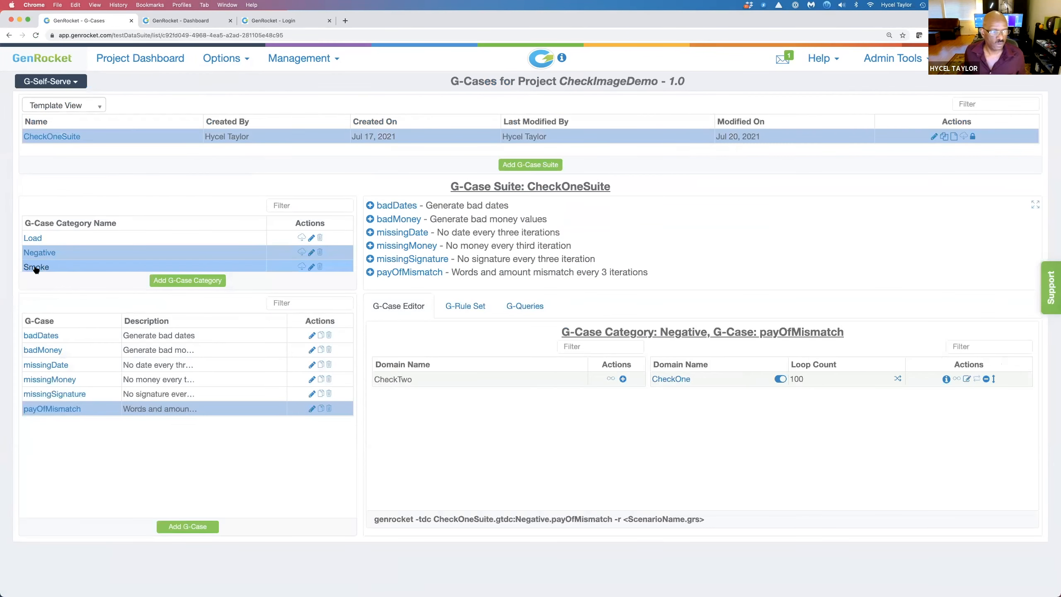
left_click(36, 267)
scroll(36, 268, "down", 1)
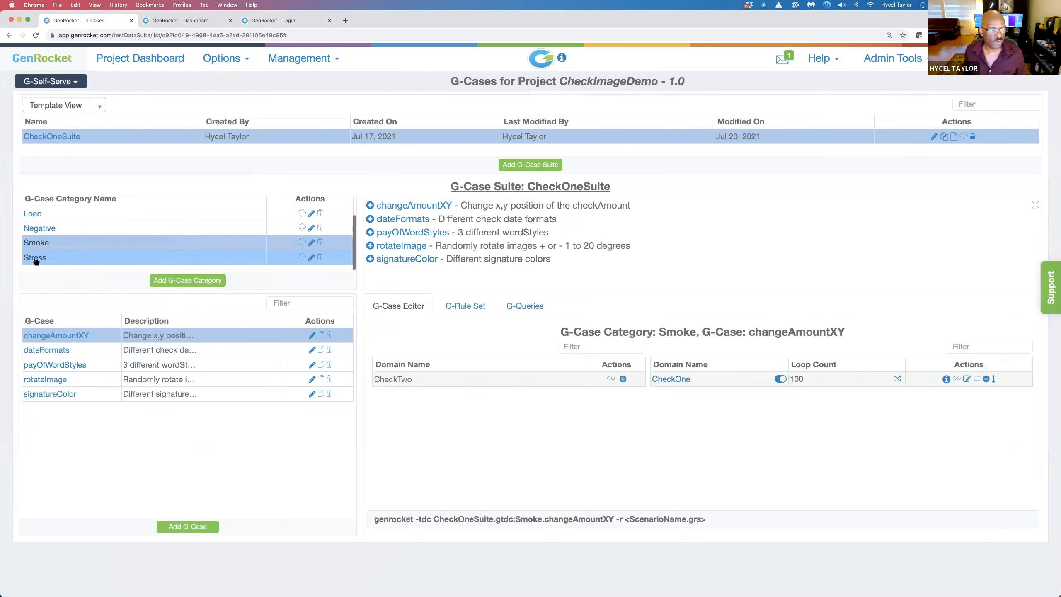
left_click(36, 258)
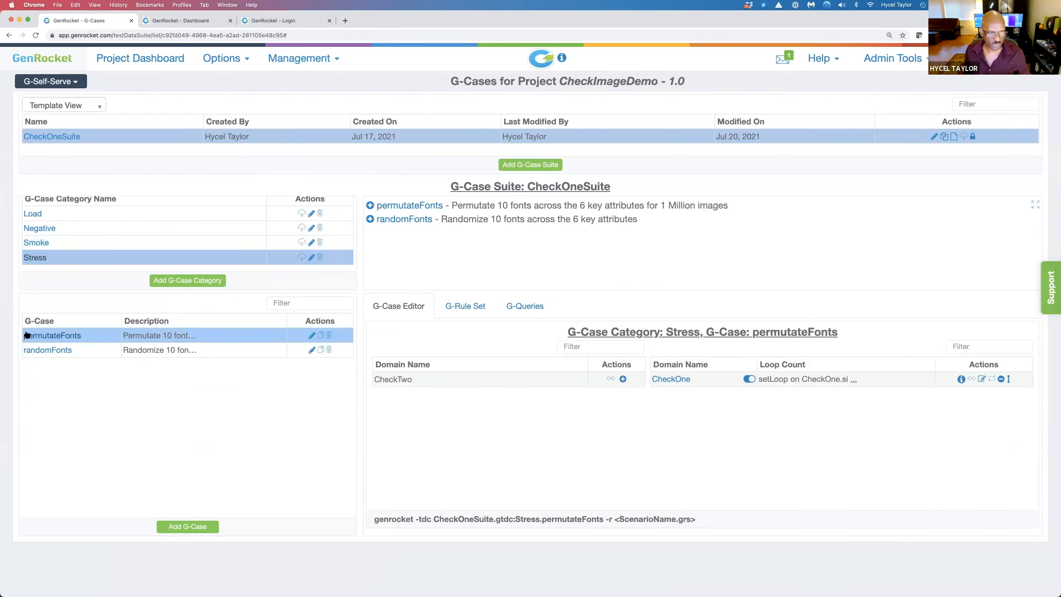
left_click(53, 337)
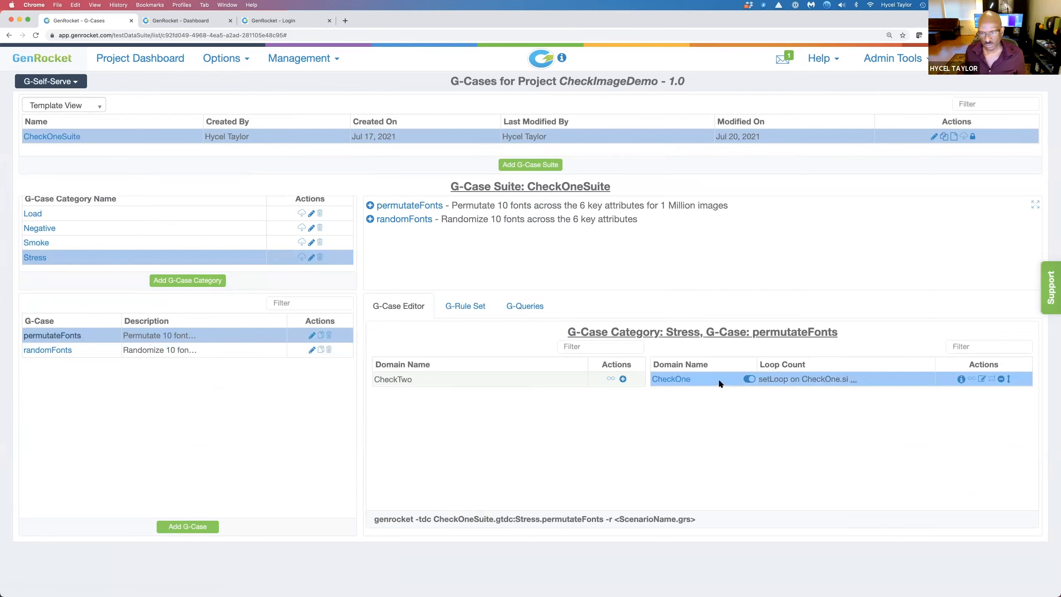
left_click(983, 380)
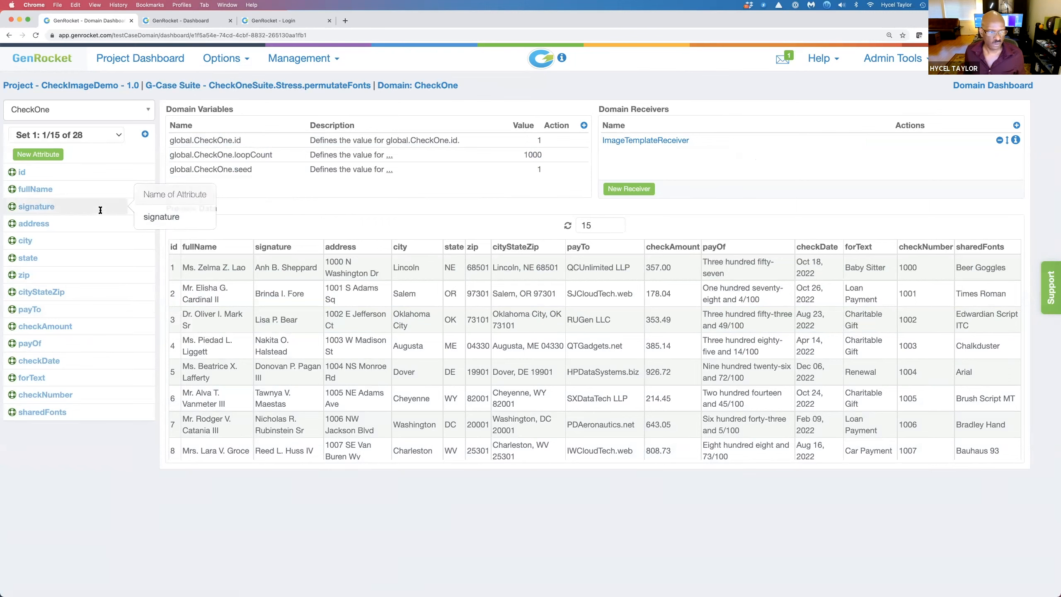
Open the CheckOne domain of the Smoke category's changeAmountXY G-Case and view the checkAmount attribute's RandomMoneyGen settings
left_click(237, 86)
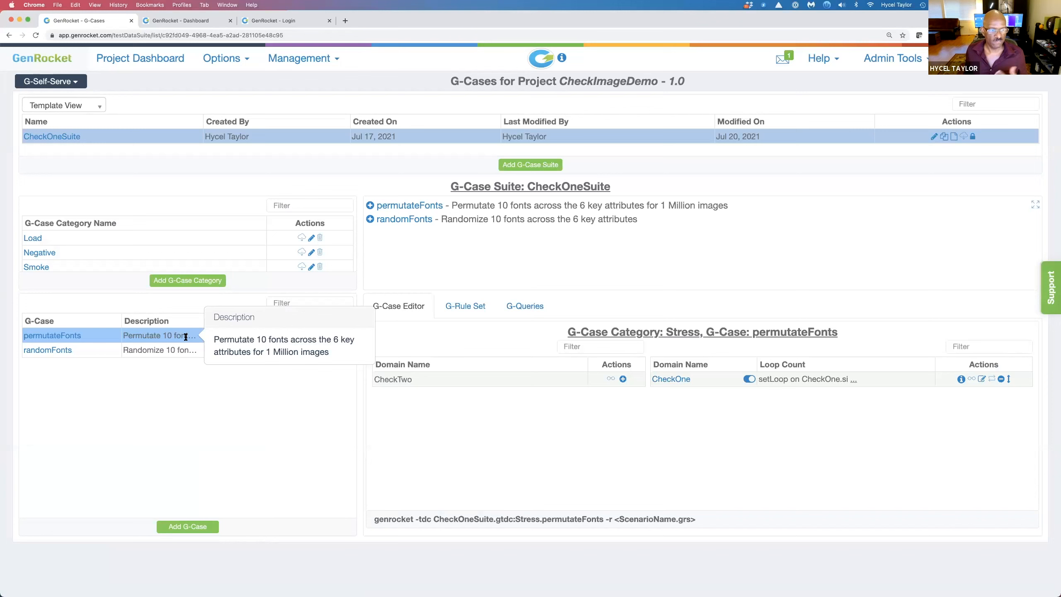
left_click(45, 267)
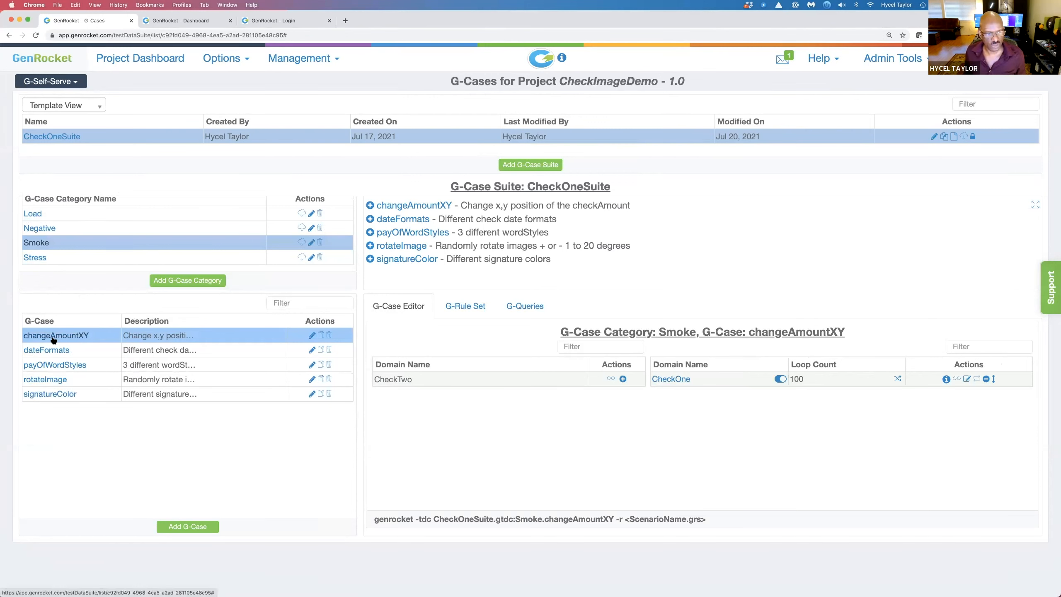
left_click(967, 379)
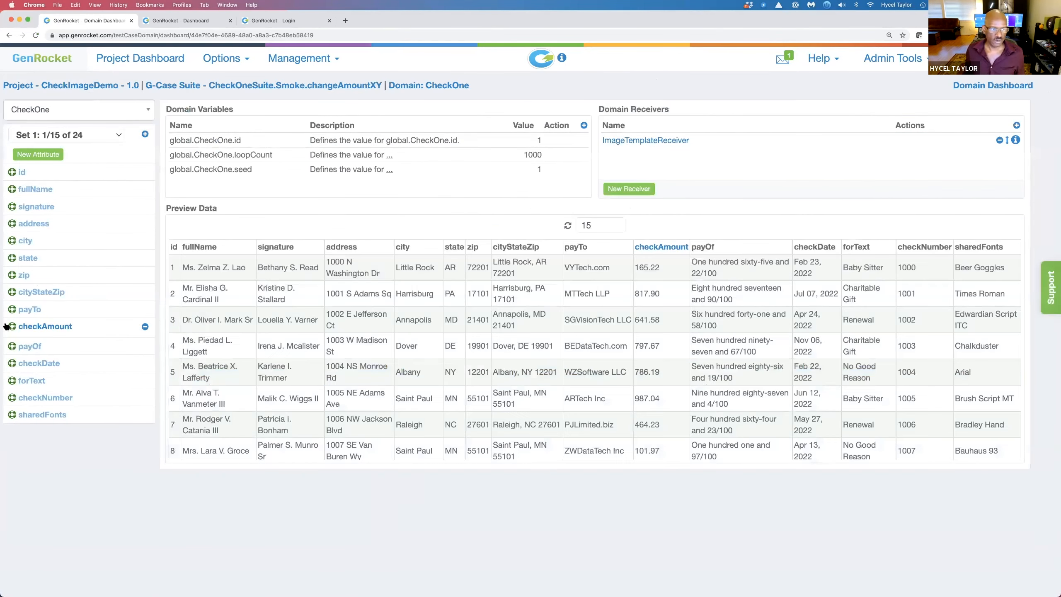
left_click(39, 327)
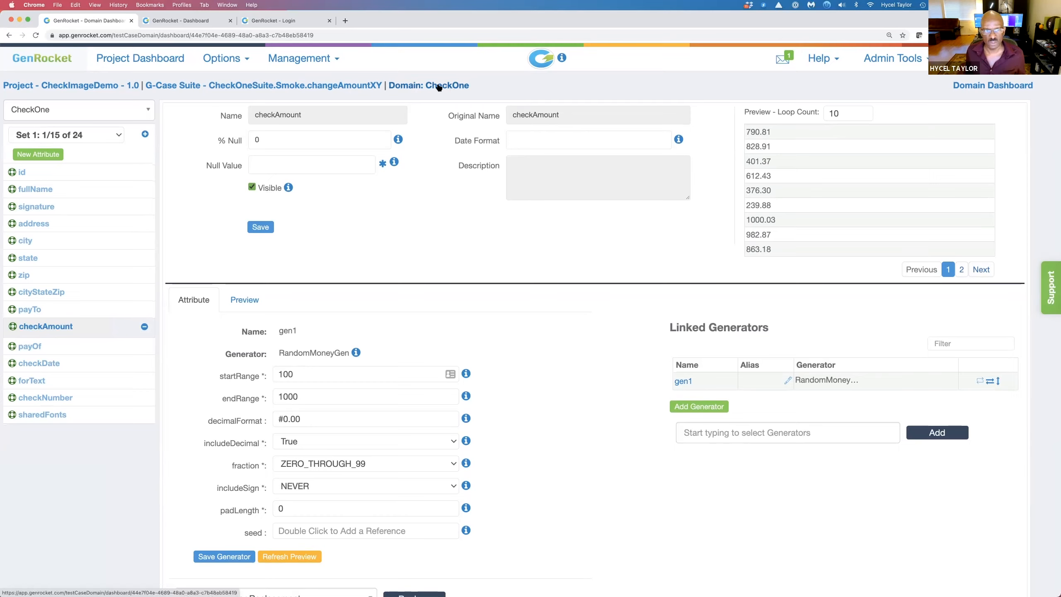
Switch to Preview to view the existing check images, then go to the terminal desktop with the ReadMeCheckOne.txt commands
key("ctrl+Right")
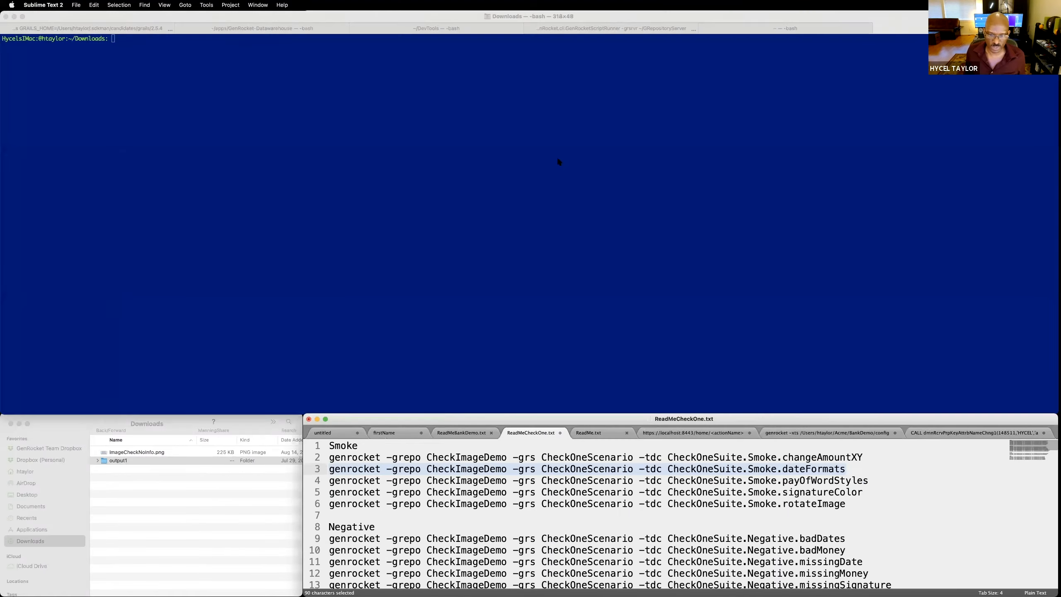
key("ctrl+Right")
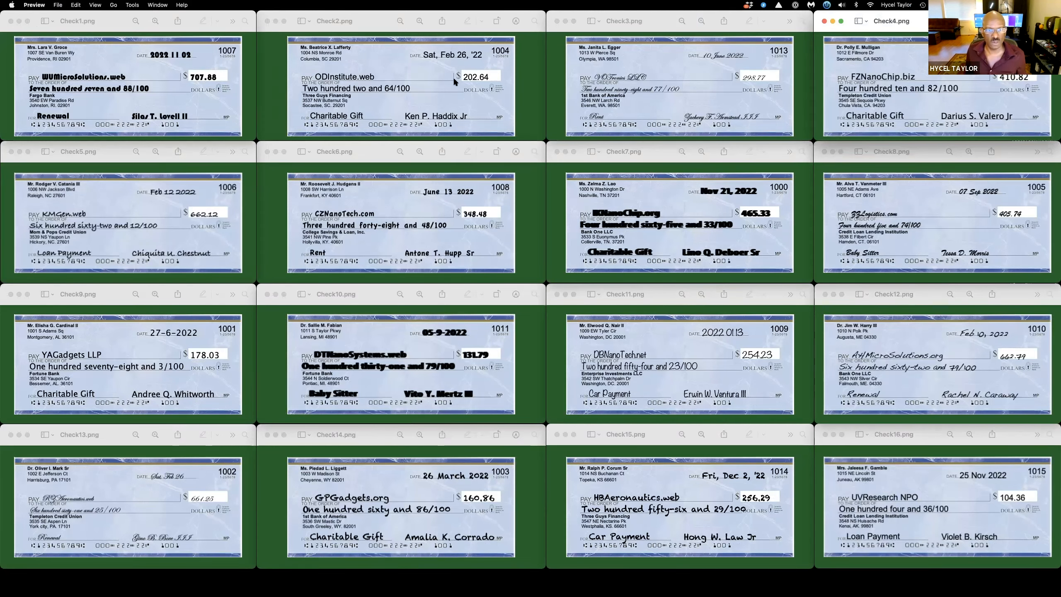
key("ctrl+Left")
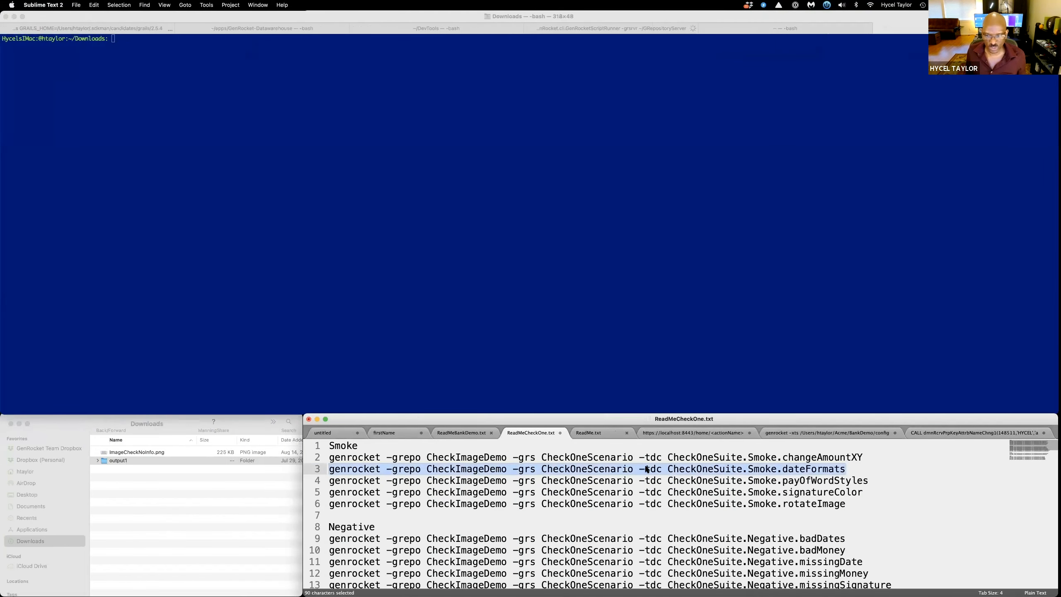
Copy the CheckOneSuite.Smoke.changeAmountXY command from ReadMeCheckOne.txt and run it in the terminal's Downloads directory to generate the check images
left_click(878, 458)
left_click_drag(878, 458, 315, 460)
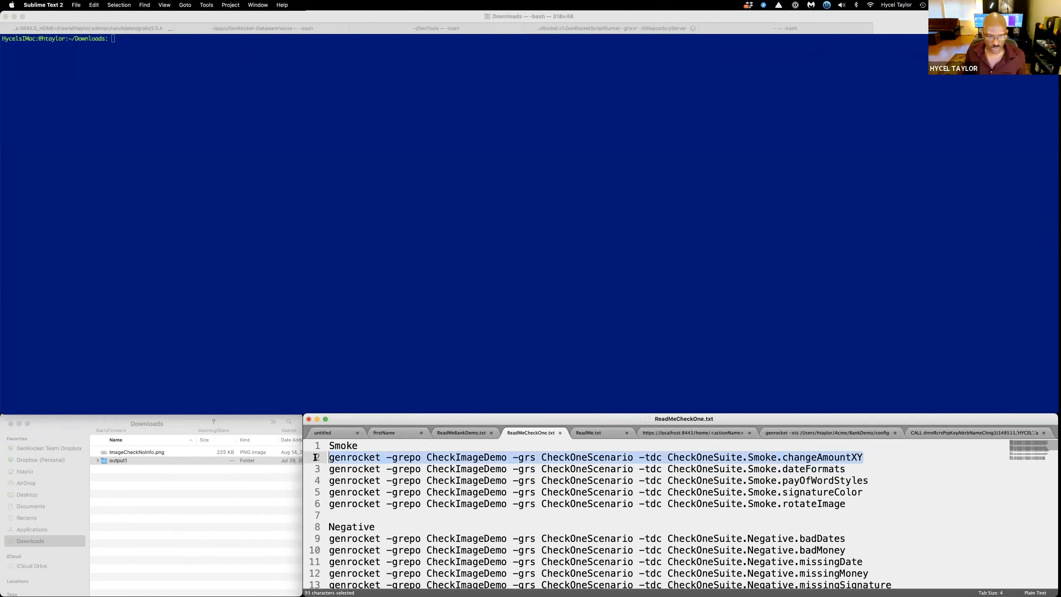
key("super+c")
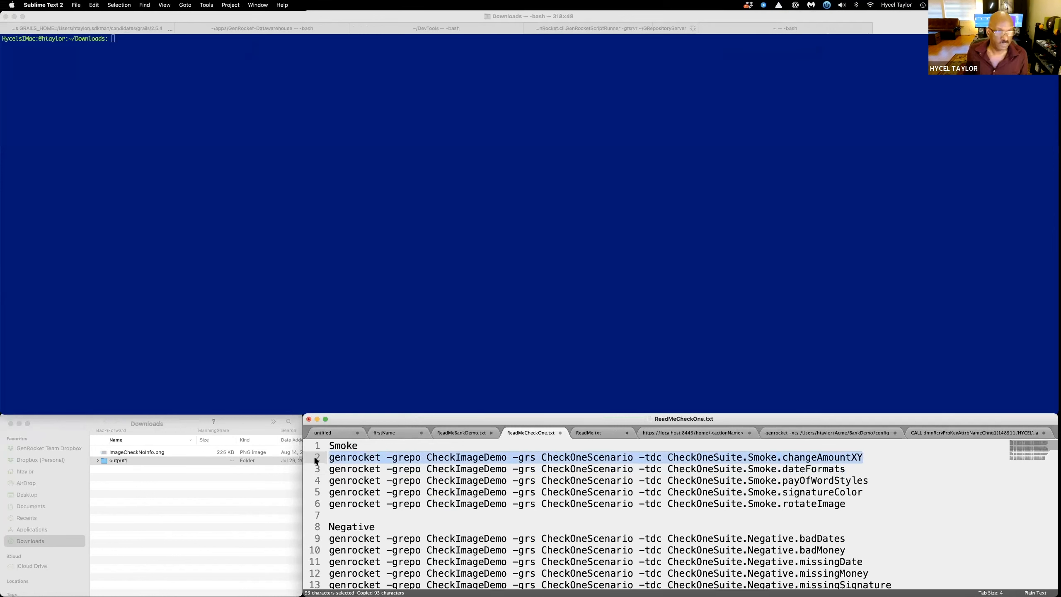
left_click(393, 241)
key("super+v")
key("Return")
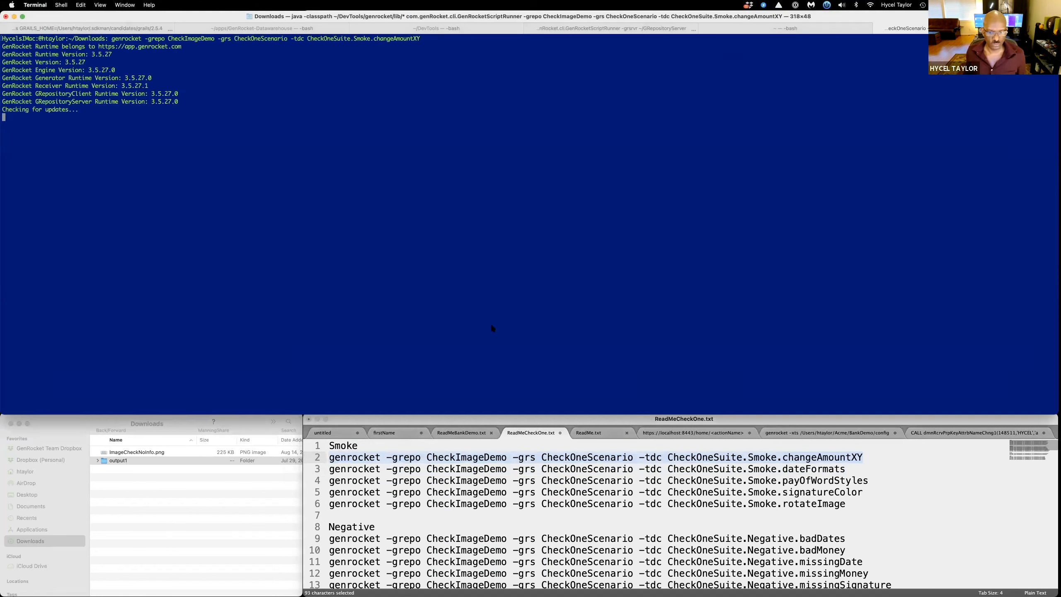
Examine the position of the amounts on the newly generated check images in Preview, then switch back to GenRocket in Chrome
left_click(677, 463)
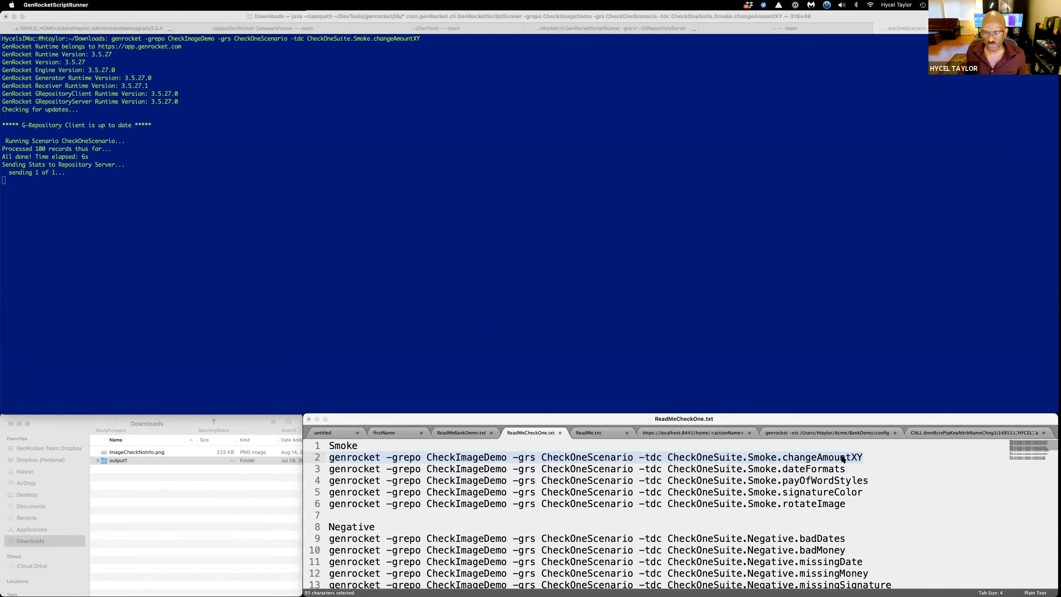
left_click(98, 458)
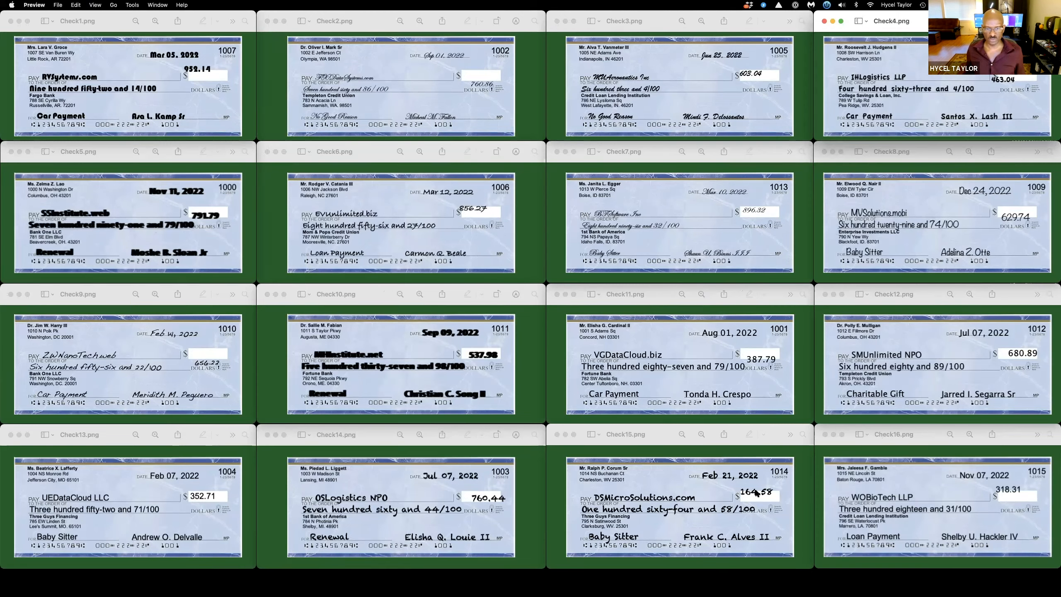
key("ctrl+Left")
key("ctrl+Left")
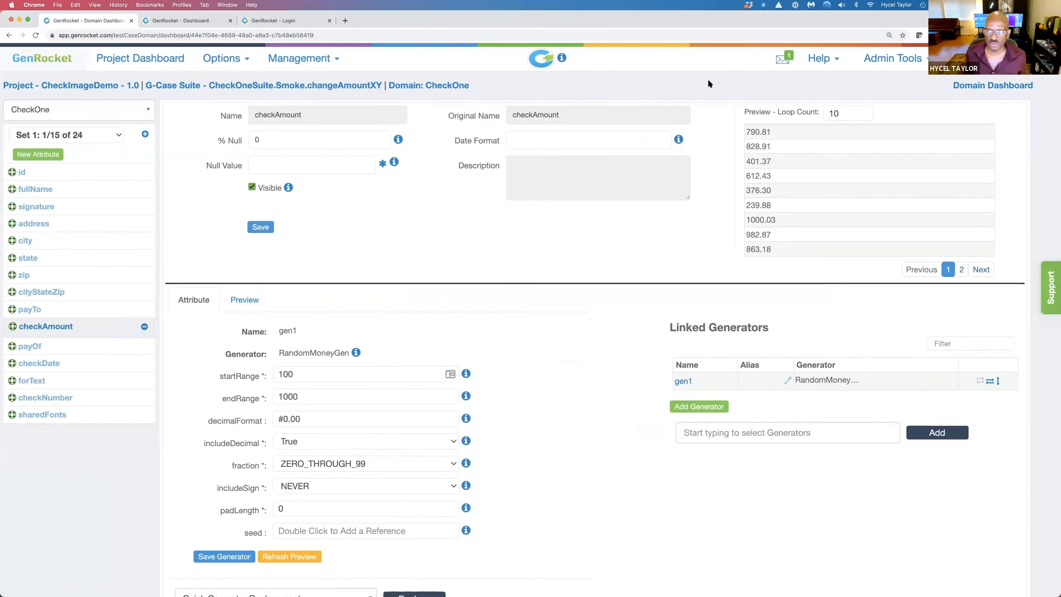
Revisit the checkAmount attribute, then open the changeAmountXY domain's ImageTemplateReceiver and look through its parameters and attribute list
left_click(40, 327)
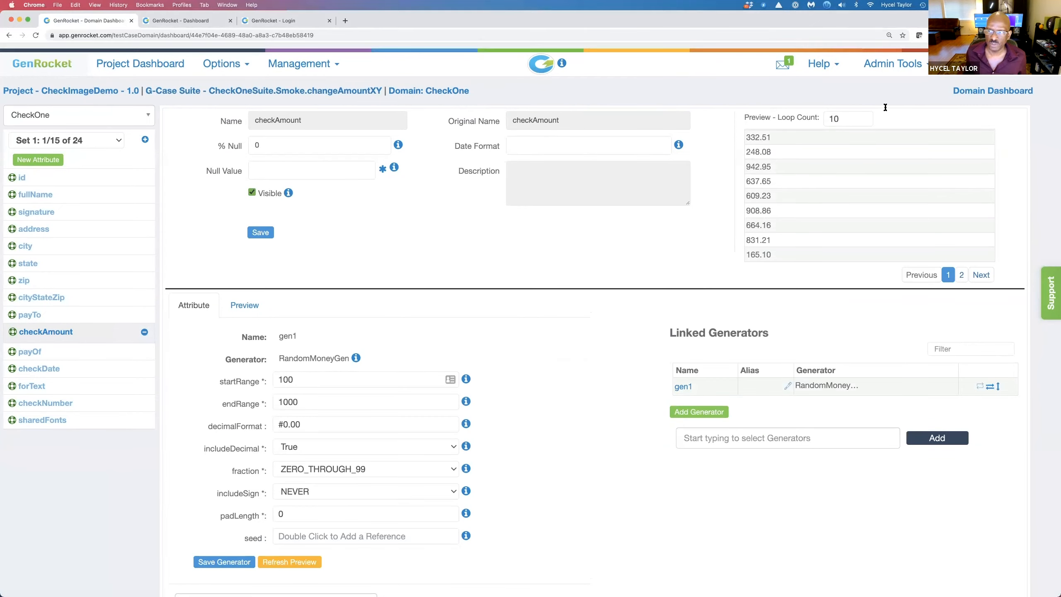
left_click(445, 87)
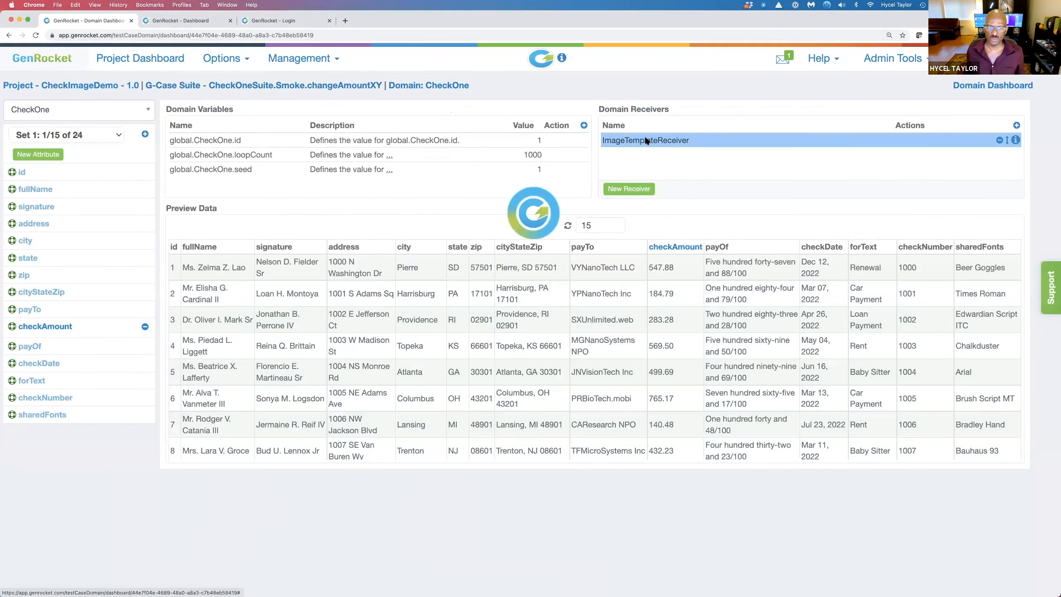
left_click(645, 140)
scroll(227, 290, "down", 5)
scroll(227, 293, "down", 2)
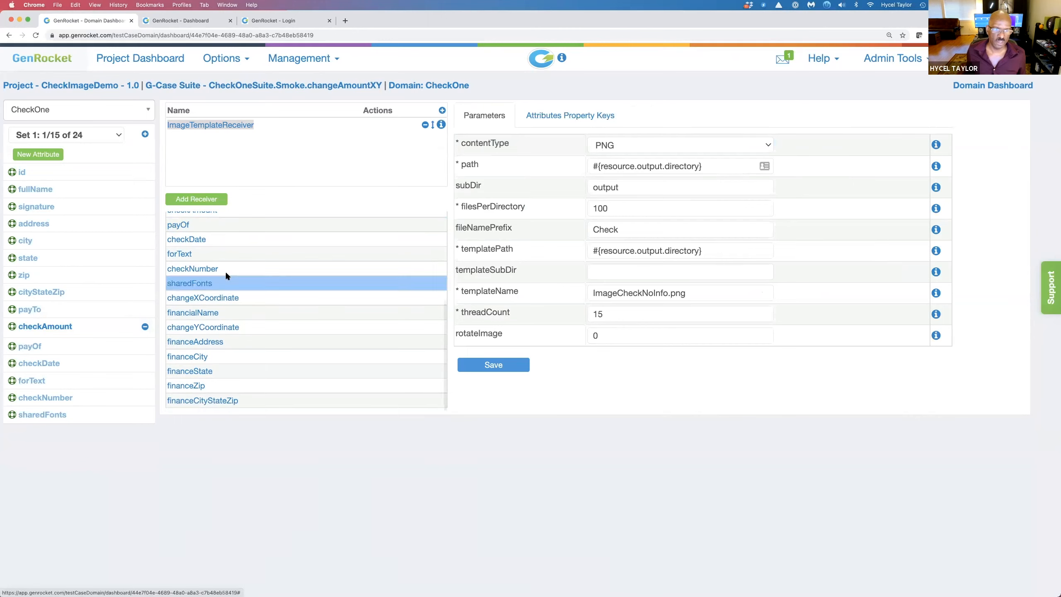
Review the receiver's attribute property keys, including the individual keys of the changeXCoordinate and changeYCoordinate attributes
left_click(553, 120)
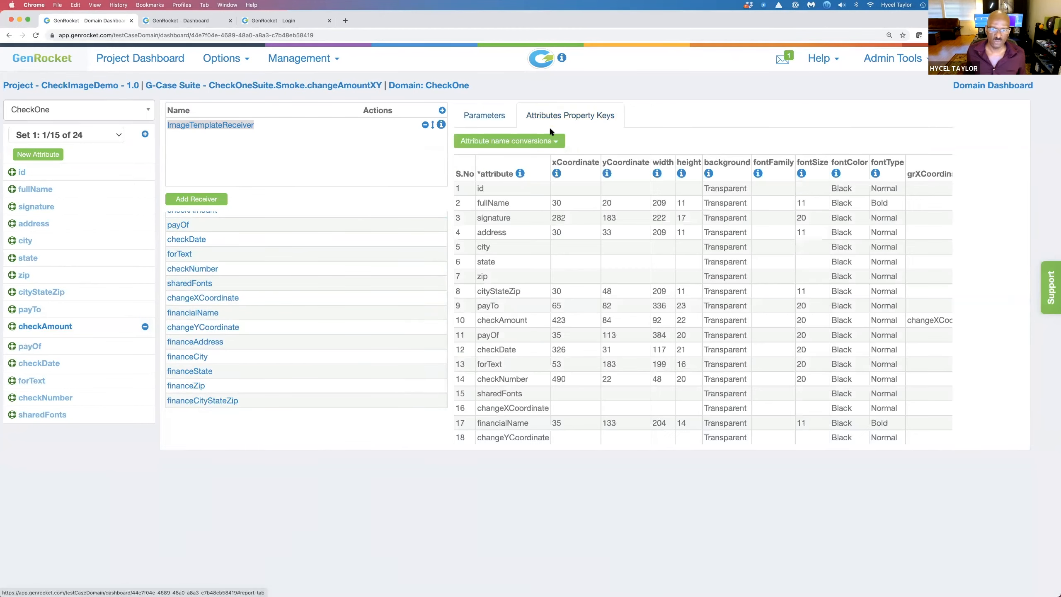
scroll(501, 307, "down", 3)
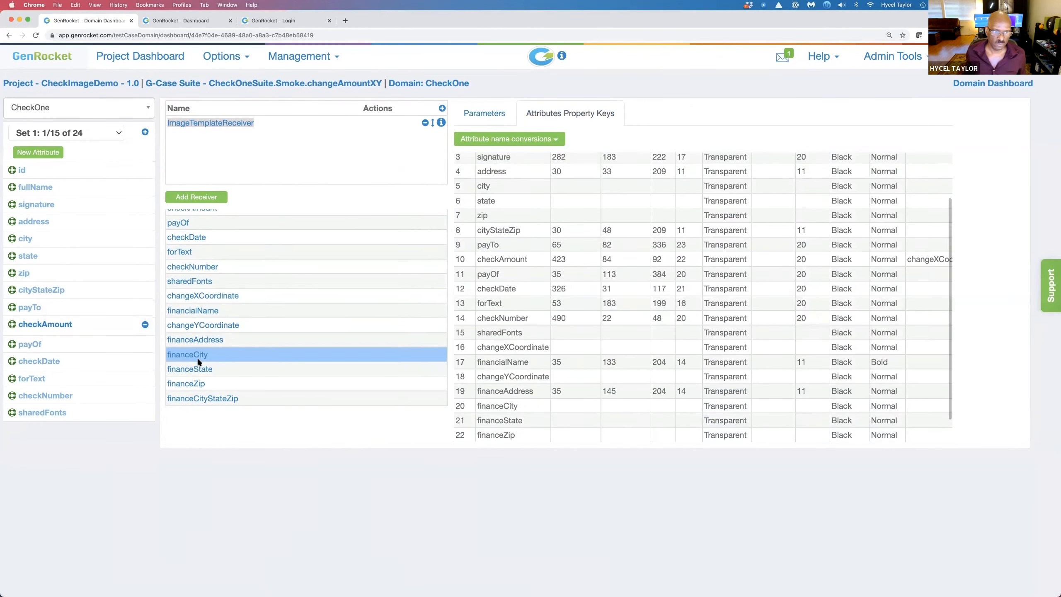
scroll(201, 313, "up", 1)
left_click(202, 316)
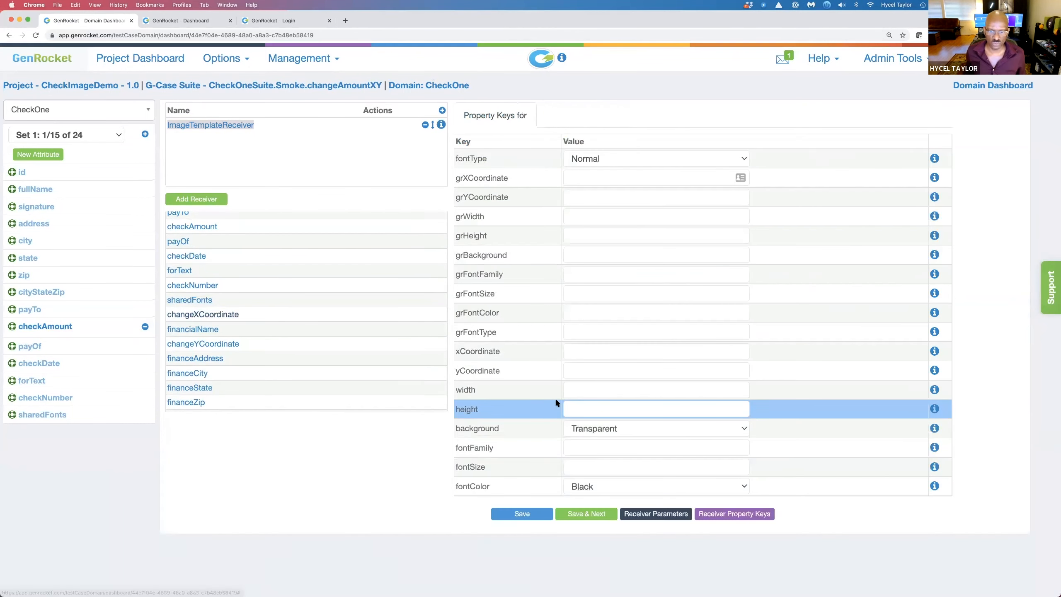
scroll(189, 372, "down", 1)
left_click(190, 329)
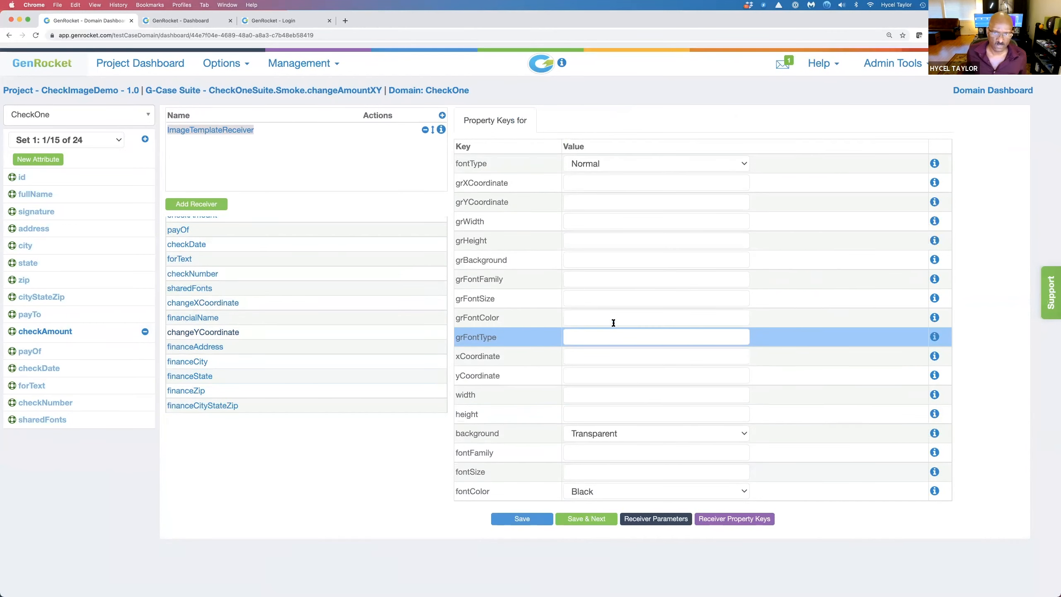
Examine the checkAmount attribute's property keys, especially grXCoordinate and grYCoordinate, and revisit the changeYCoordinate attribute they reference
left_click(211, 299)
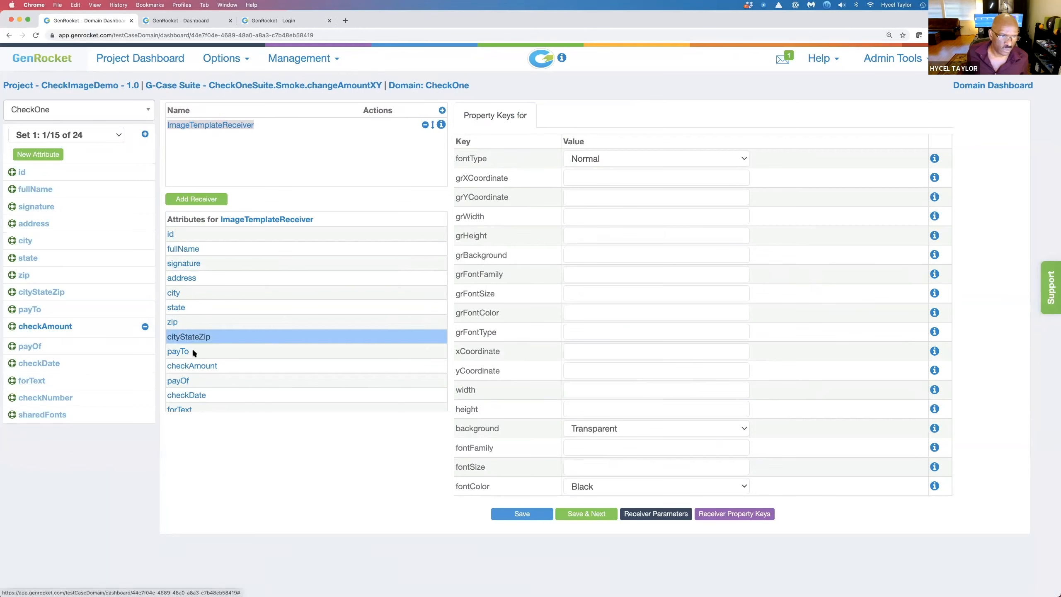
left_click(195, 377)
left_click(199, 367)
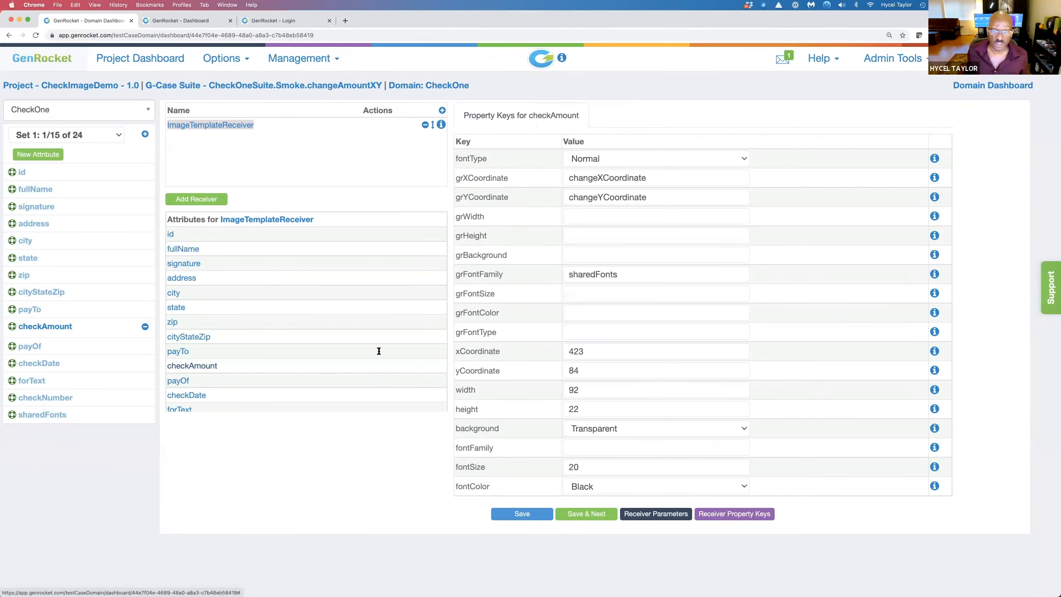
left_click(655, 180)
left_click_drag(655, 179, 559, 197)
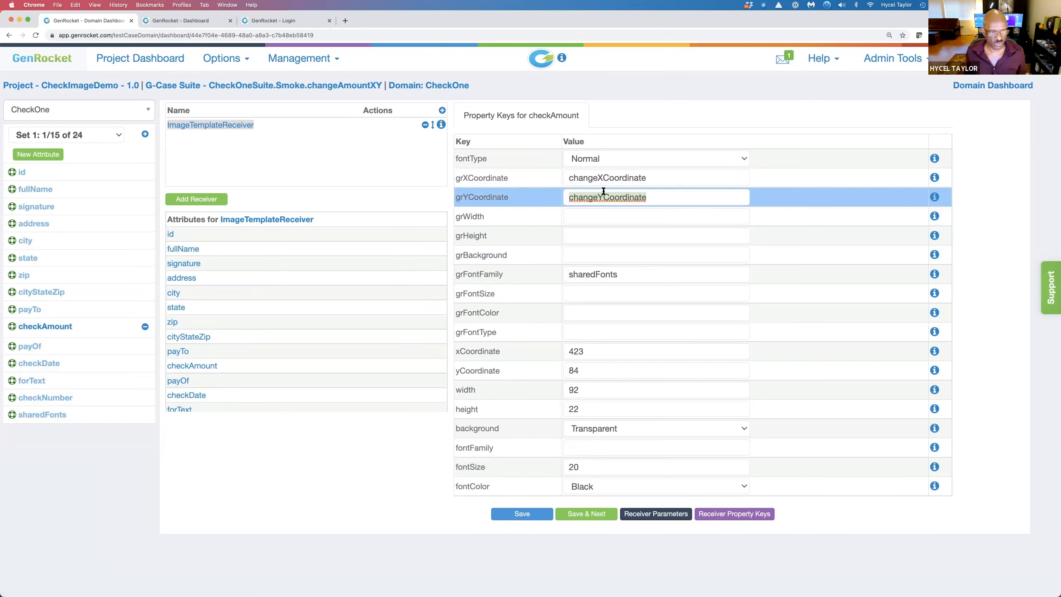
scroll(251, 385, "down", 5)
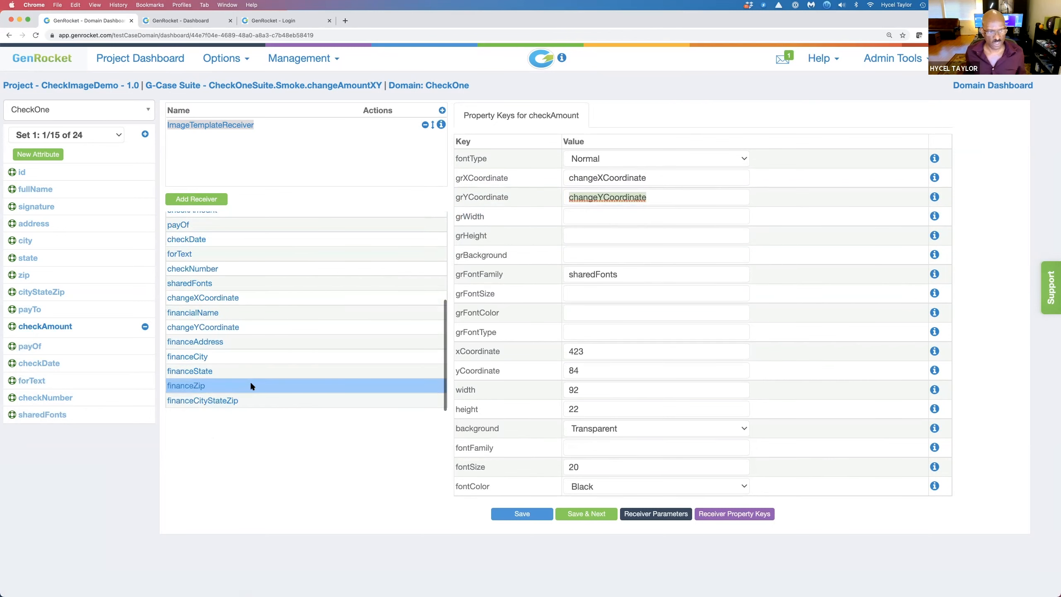
left_click(225, 328)
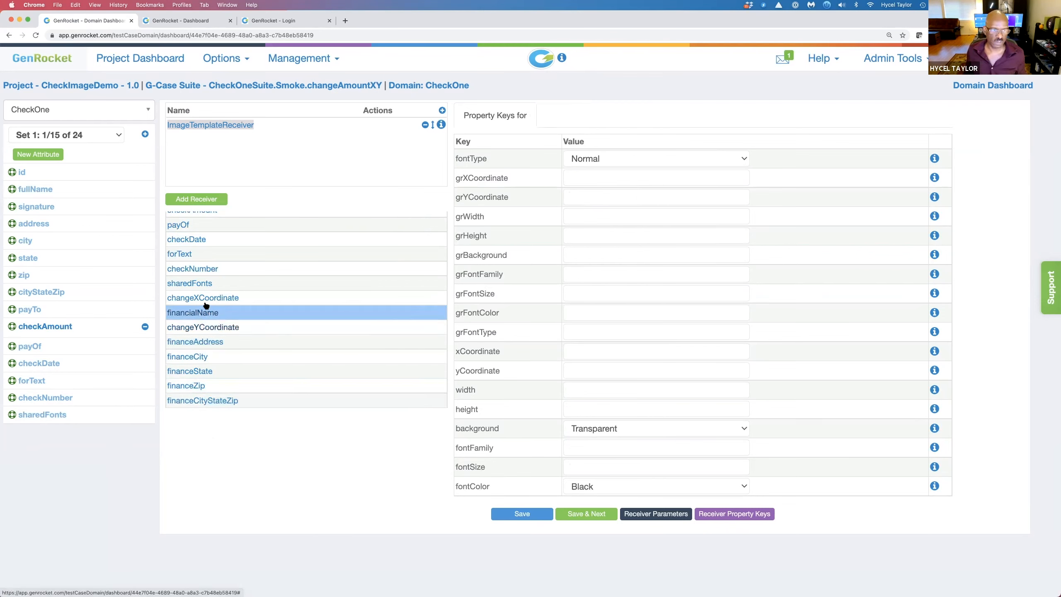
Return to CheckOneSuite's G-Cases and open the CheckOne domain of the Smoke signatureColor G-Case
left_click(409, 88)
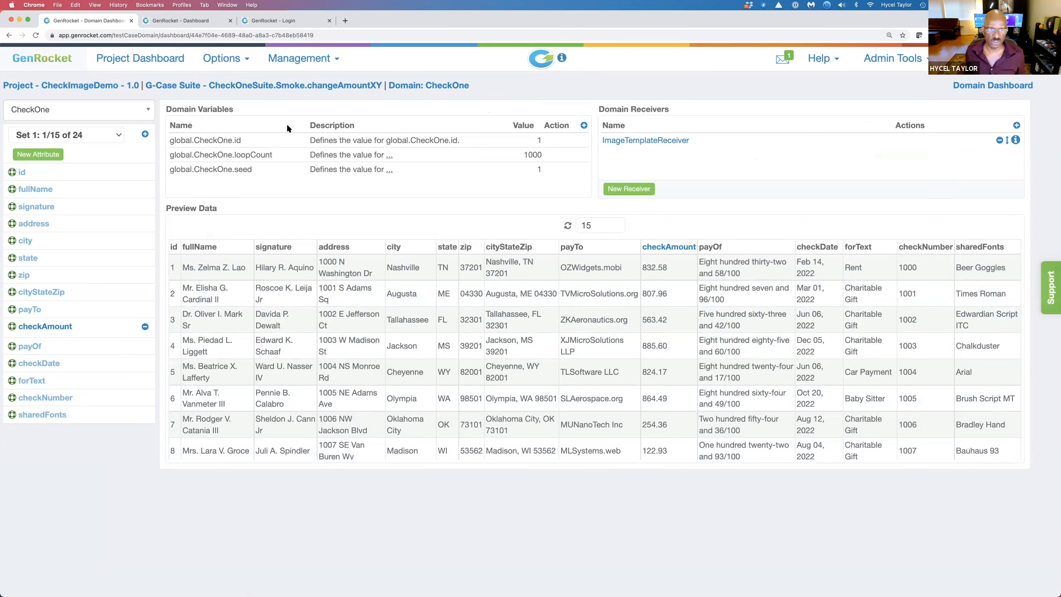
left_click(324, 86)
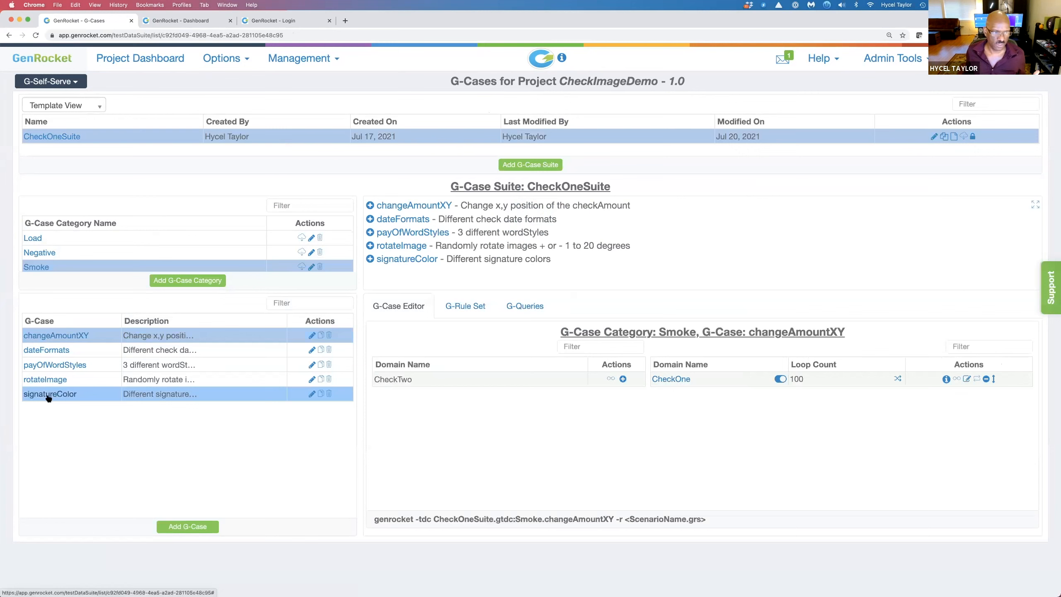
left_click(49, 395)
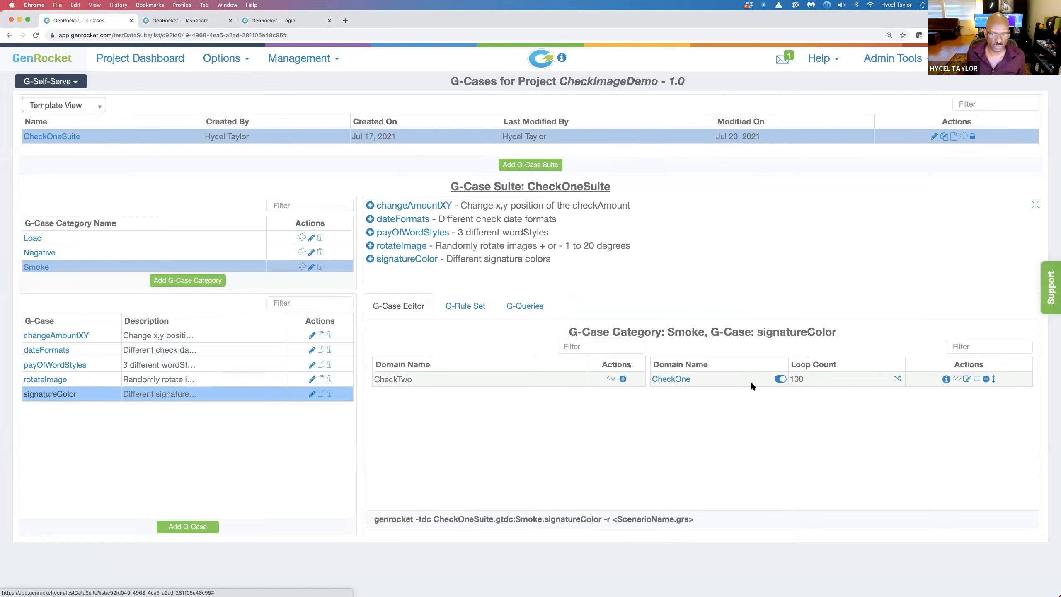
left_click(967, 379)
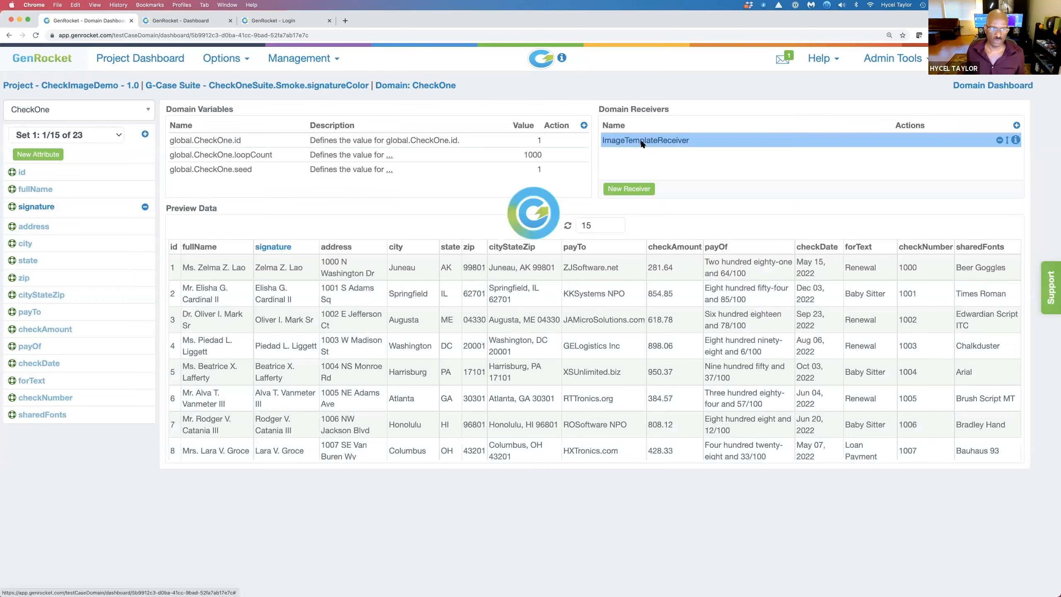
Open the domain's ImageTemplateReceiver and examine the signature attribute's property keys, especially grFontColor, along with the receiver's attribute list
double_click(642, 142)
left_click(537, 116)
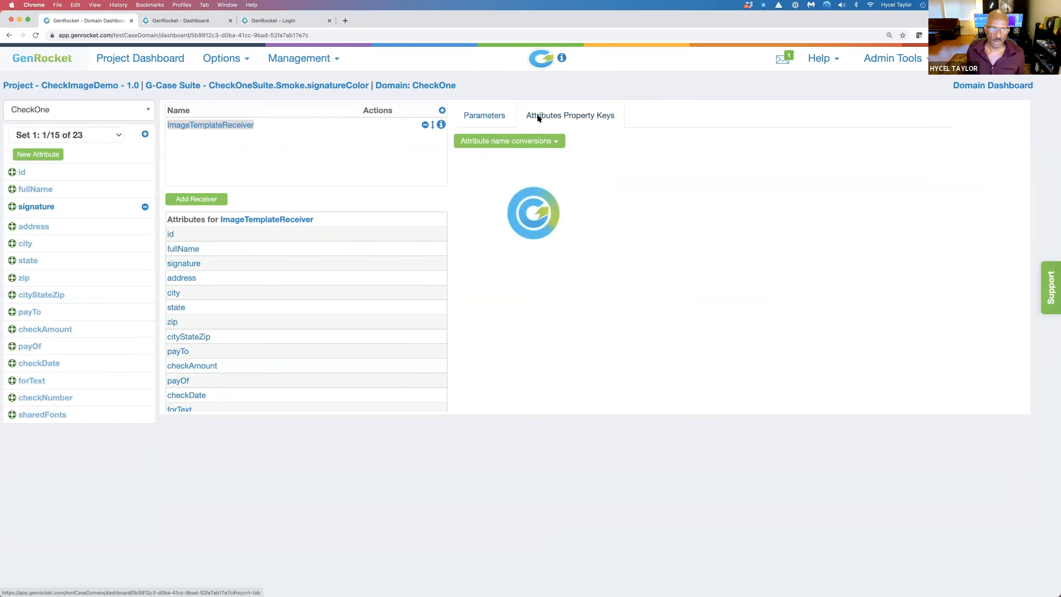
left_click(180, 263)
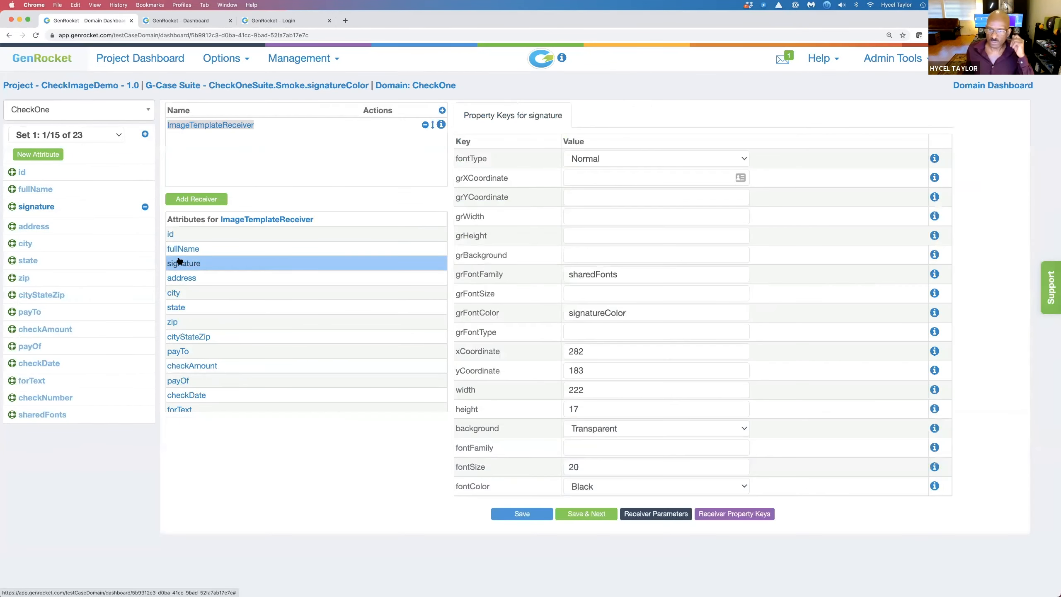
left_click_drag(630, 314, 565, 314)
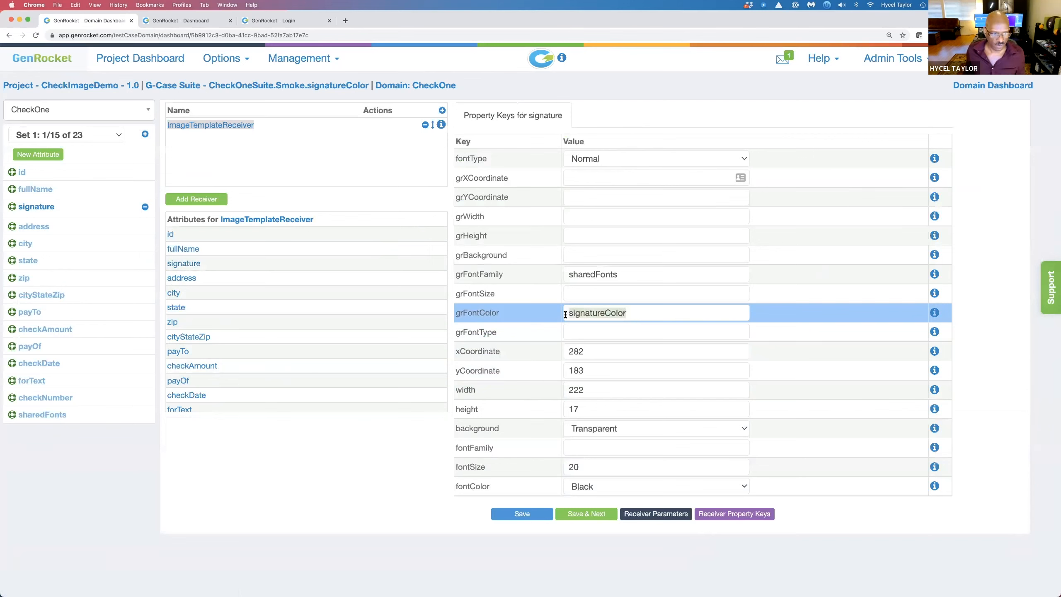
scroll(235, 393, "down", 5)
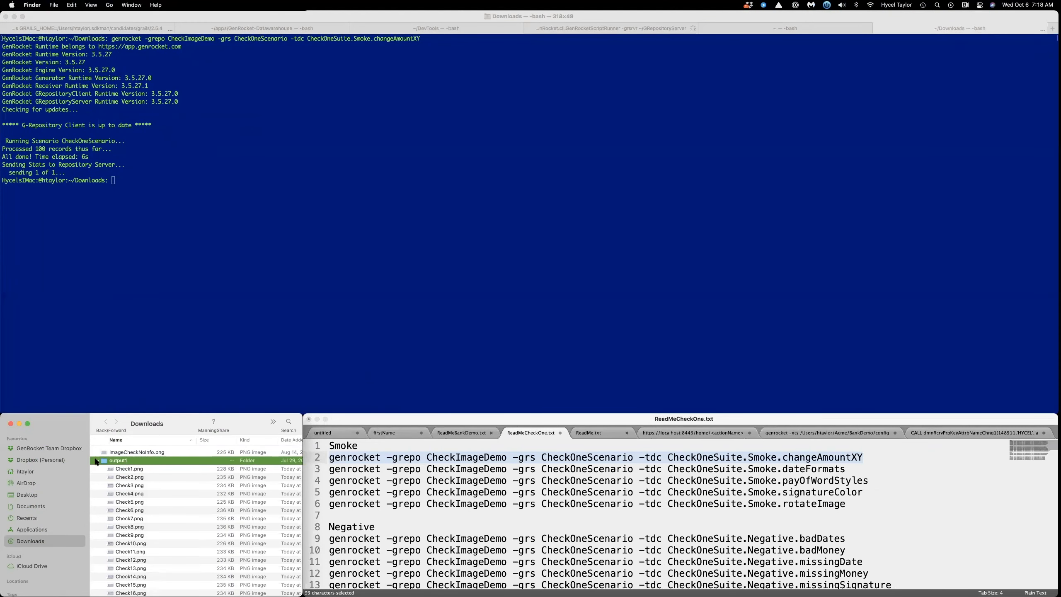
Copy the CheckOneSuite.Smoke.signatureColor command from ReadMeCheckOne.txt, run it in the terminal, and inspect the signature colors on the generated checks in Preview
left_click(867, 491)
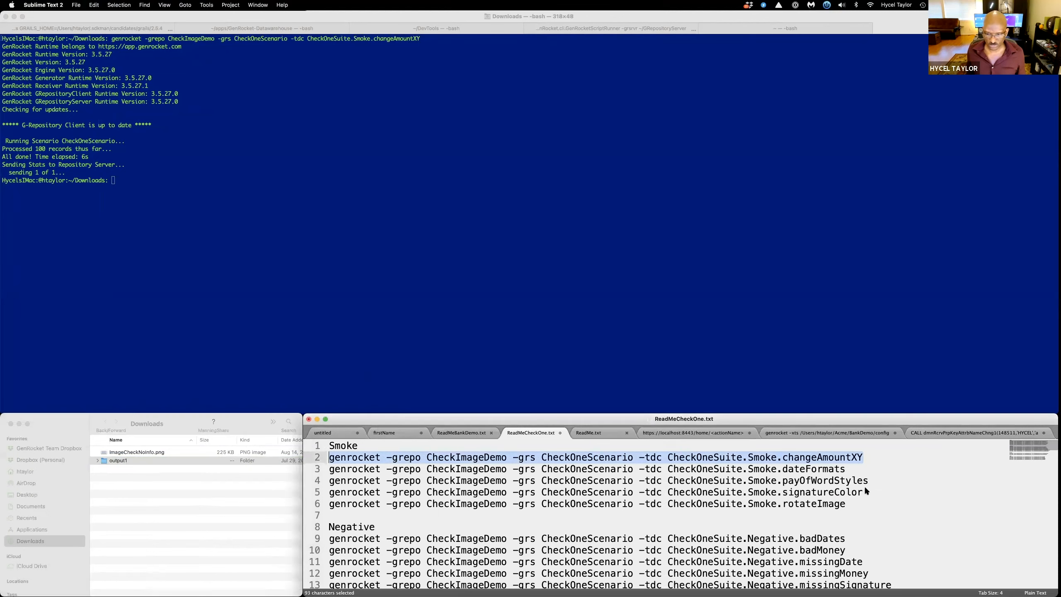
left_click_drag(864, 493, 330, 494)
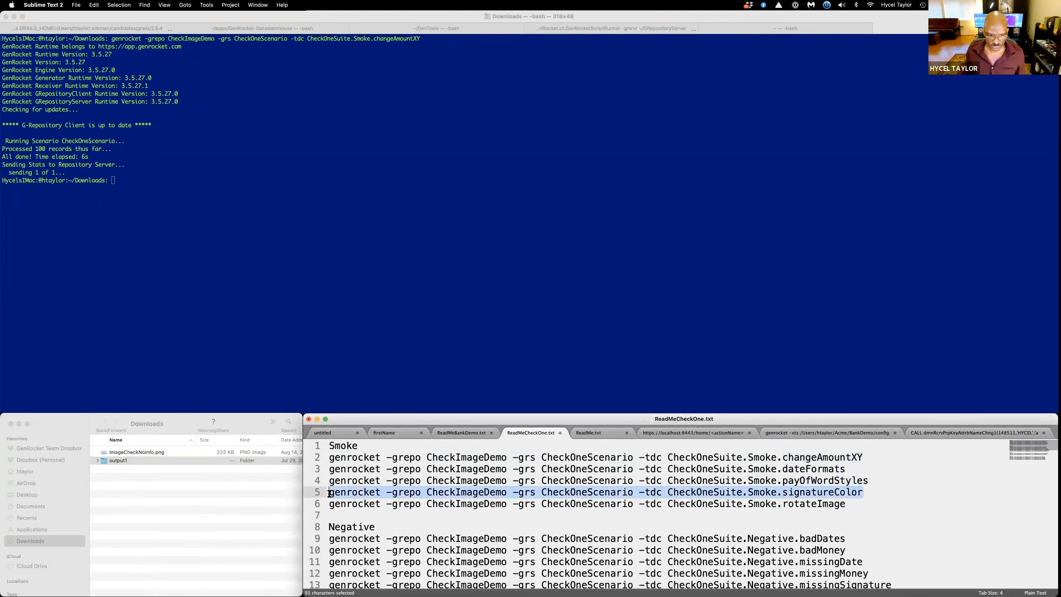
key("super+c")
left_click(577, 170)
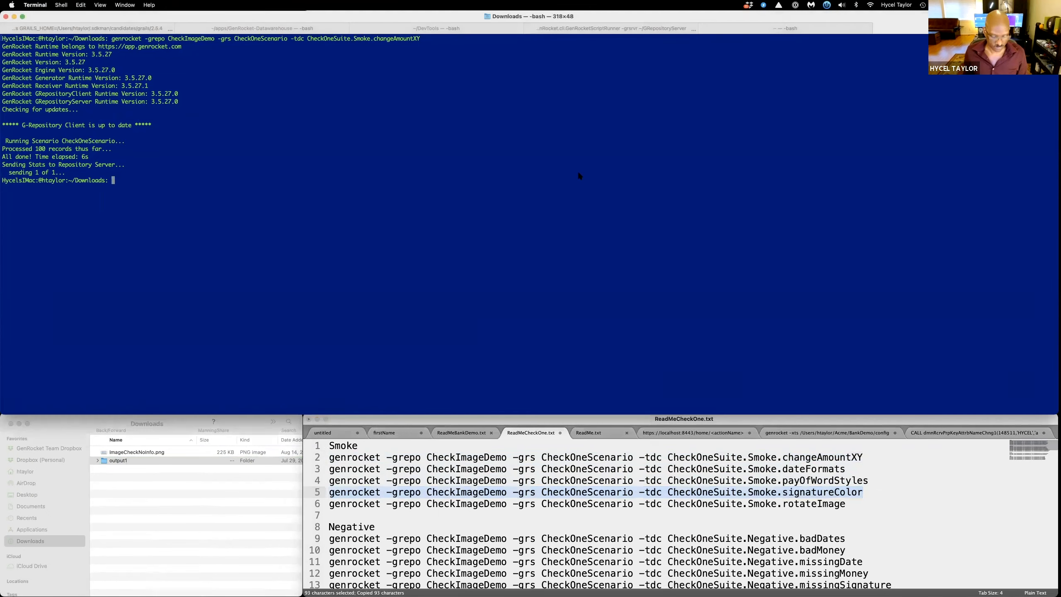
key("super+v")
key("Return")
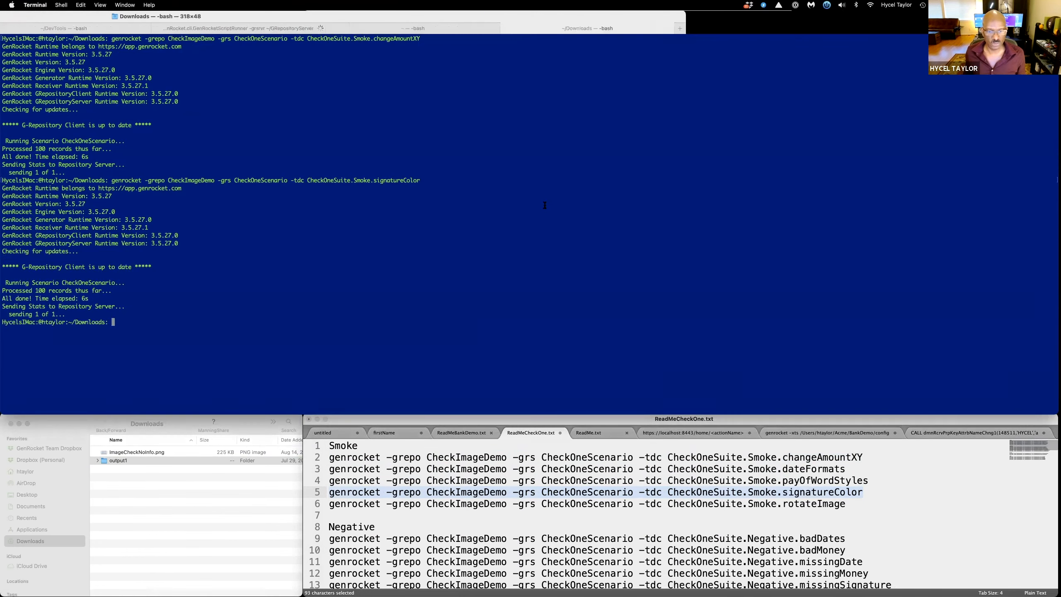
key("ctrl+Right")
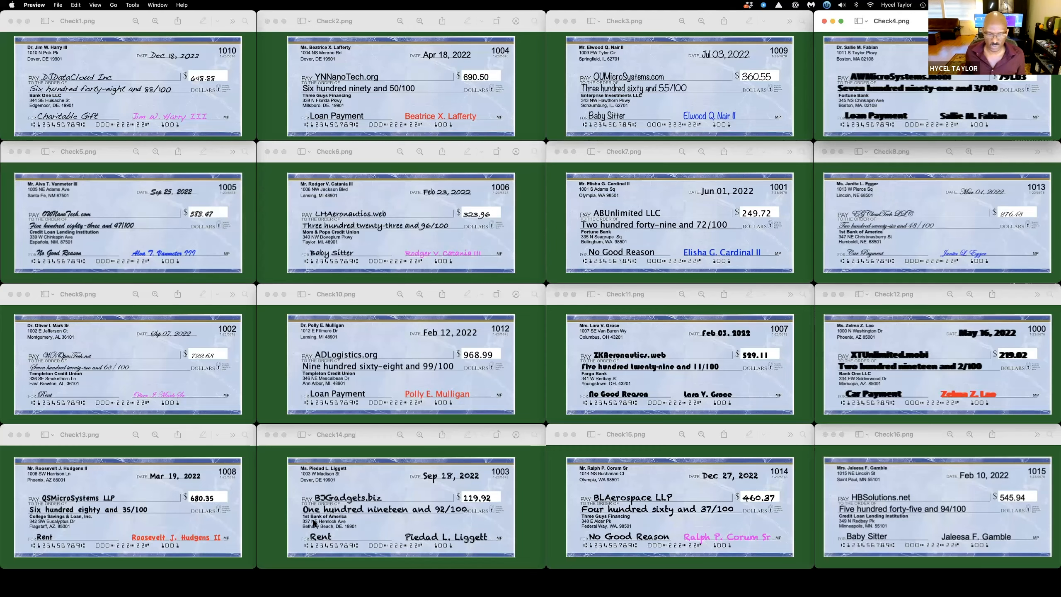
key("ctrl+Left")
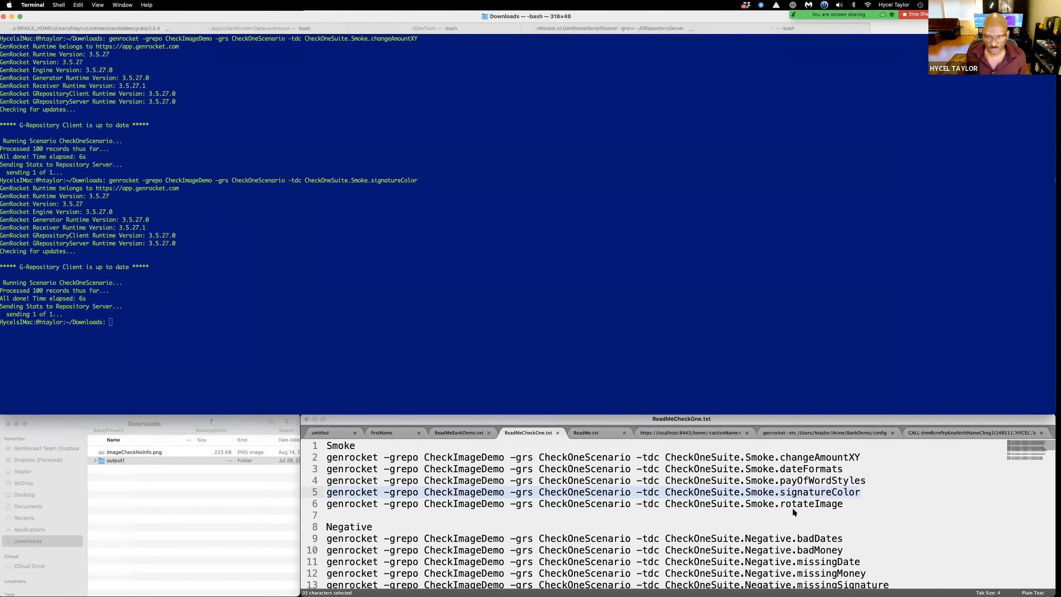
Copy the CheckOneSuite.Smoke.rotateImage command from ReadMeCheckOne.txt and switch back to GenRocket in Chrome
left_click(846, 506)
left_click_drag(846, 506, 320, 499)
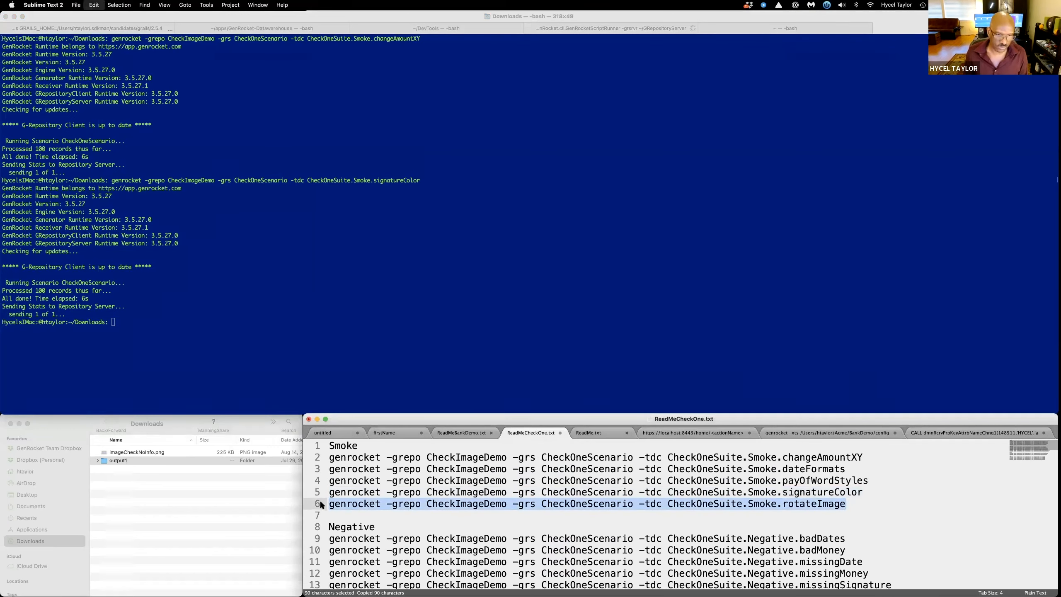
key("ctrl+Right")
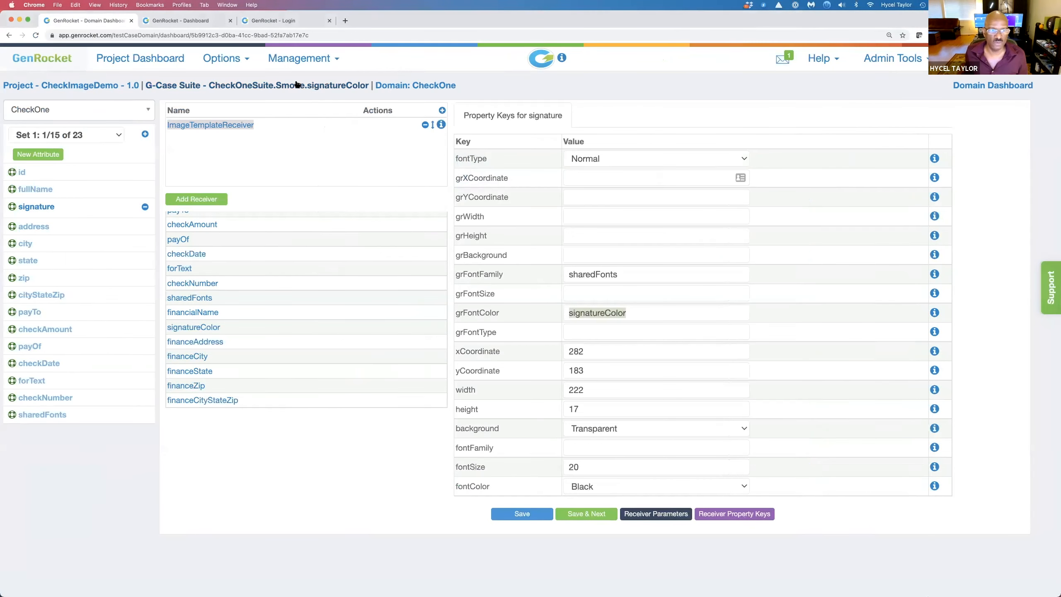
Go from the G-Cases page to the project's base CheckOne domain and examine the rotateImage parameter of its ImageTemplateReceiver
left_click(296, 82)
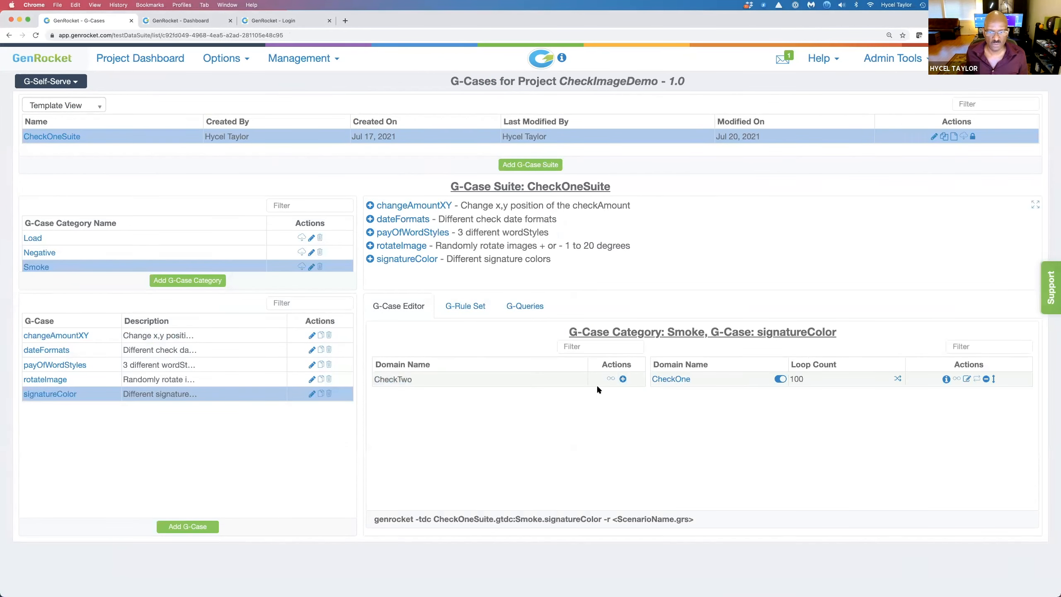
left_click(609, 379)
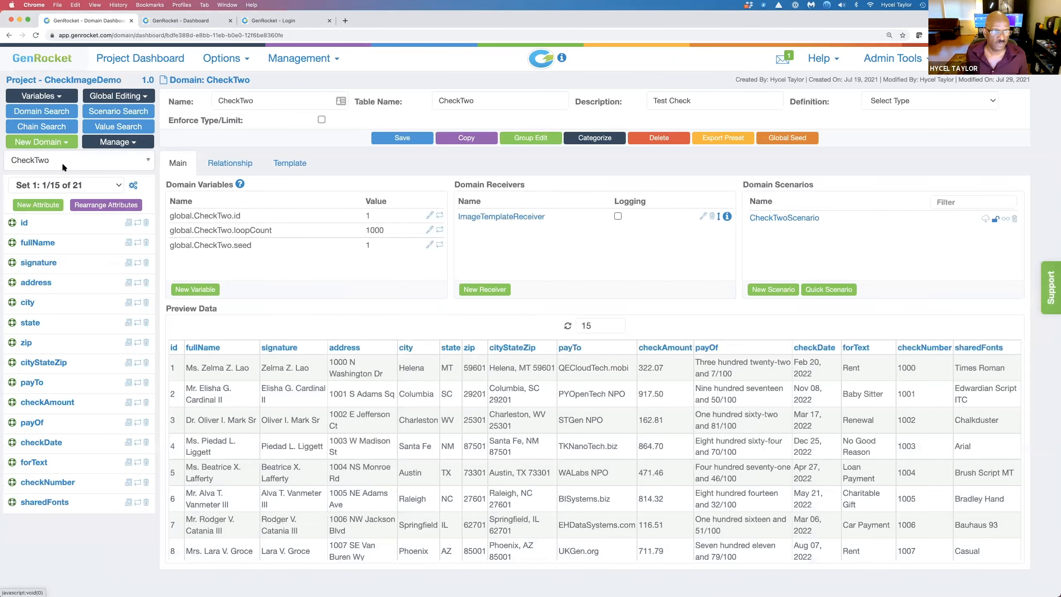
left_click(61, 161)
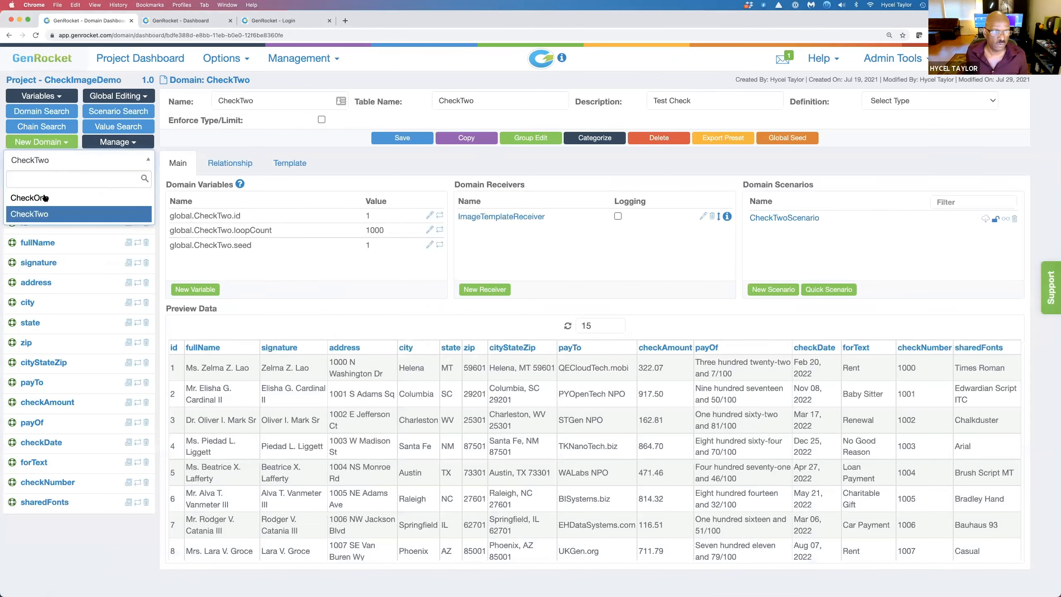
left_click(45, 198)
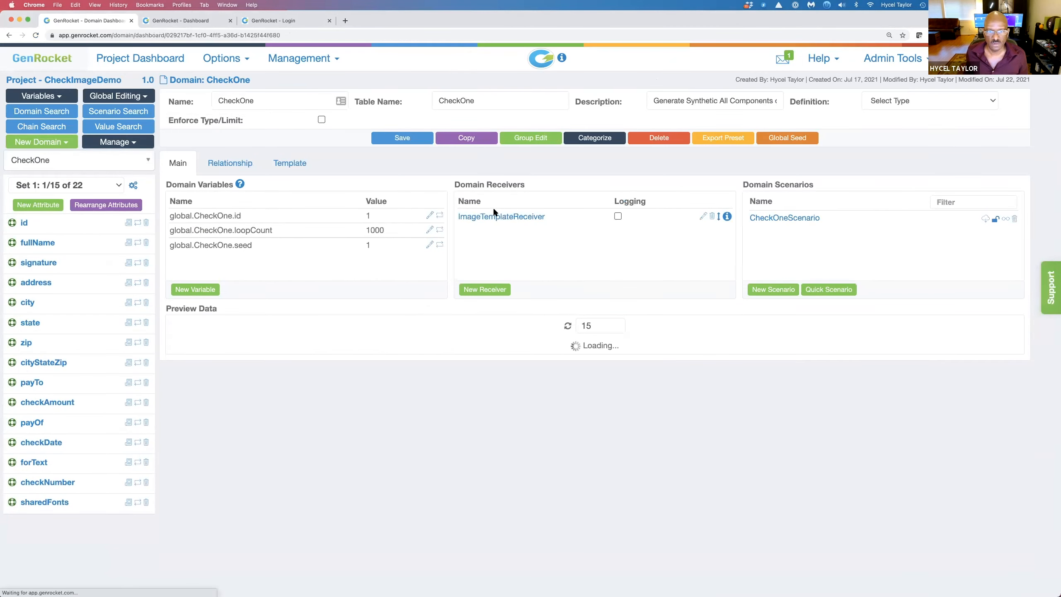
left_click(494, 216)
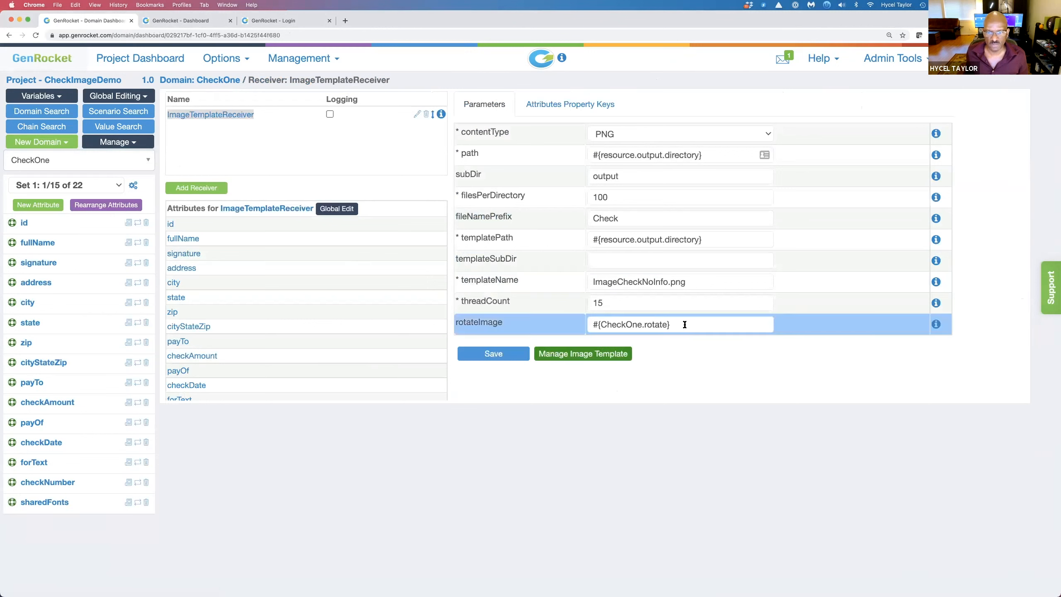
left_click_drag(685, 325, 582, 320)
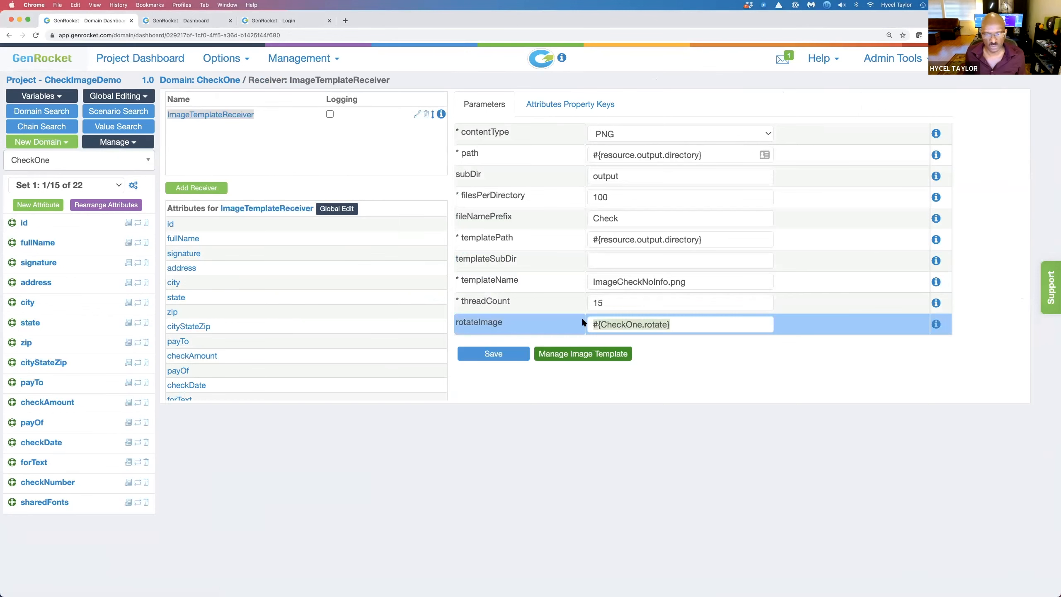
Find the rotate attribute in the second set of CheckOne's attributes and examine its ConstantGen generator value
scroll(57, 450, "down", 1)
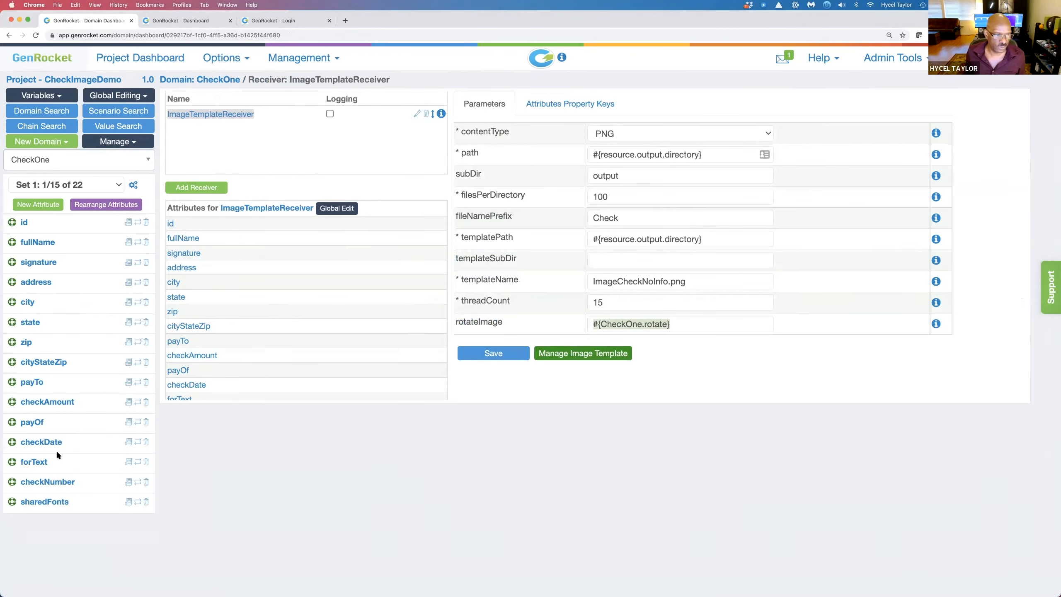
mouse_move(51, 397)
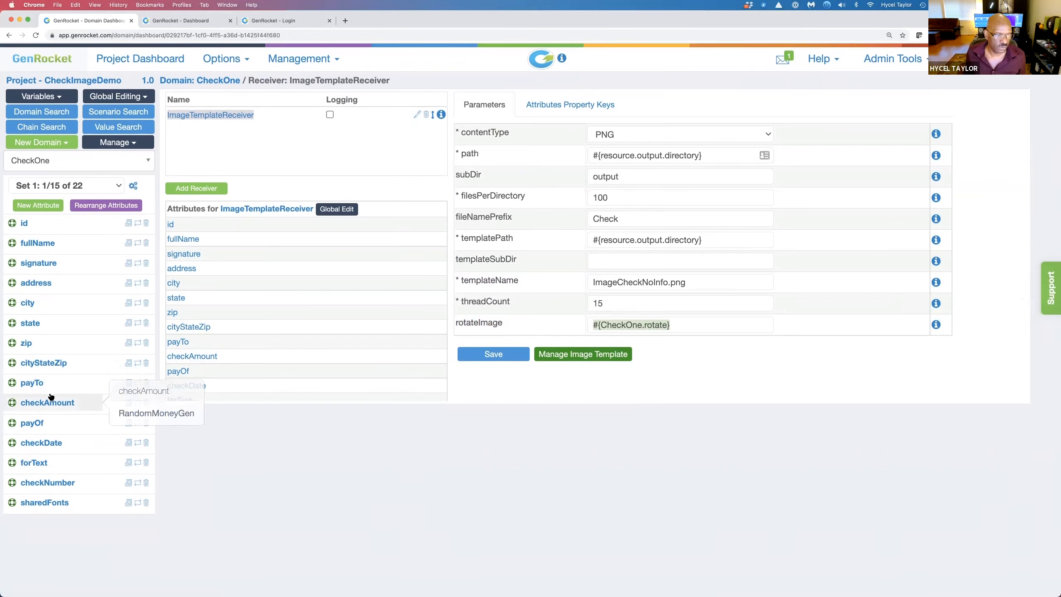
left_click(66, 185)
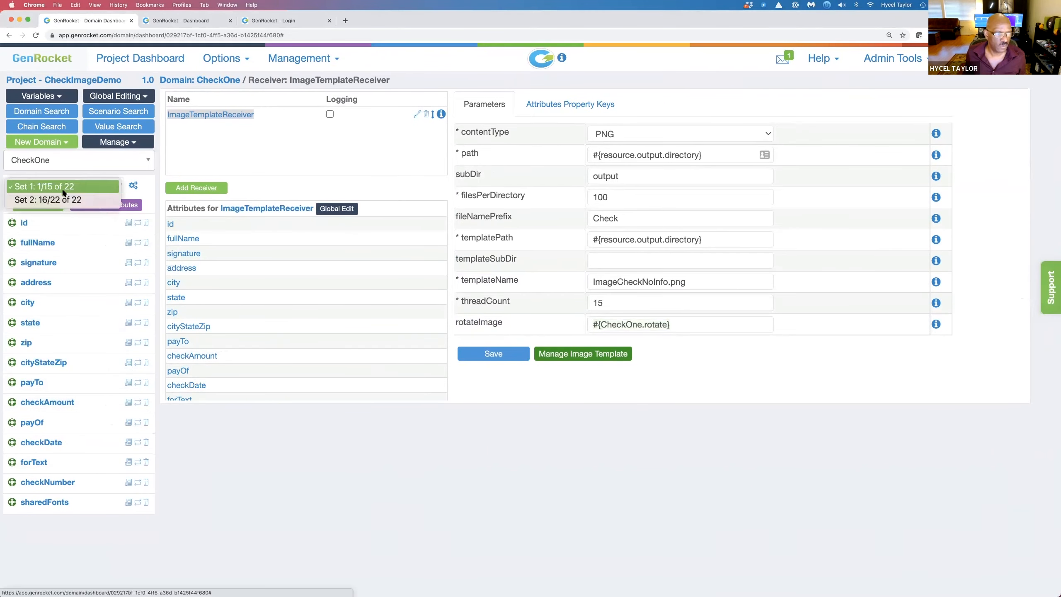
left_click(61, 200)
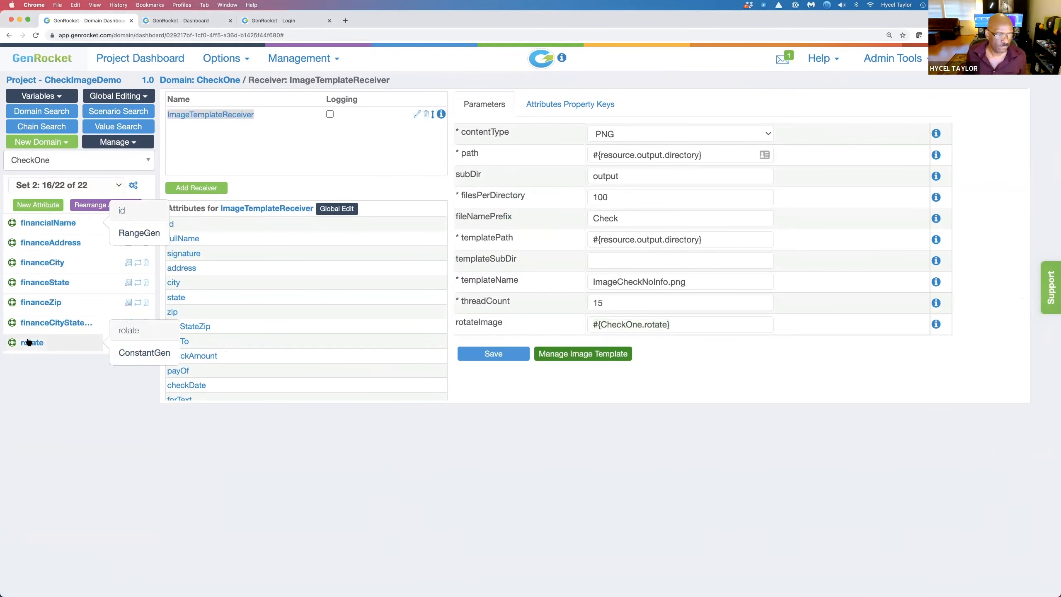
left_click(29, 343)
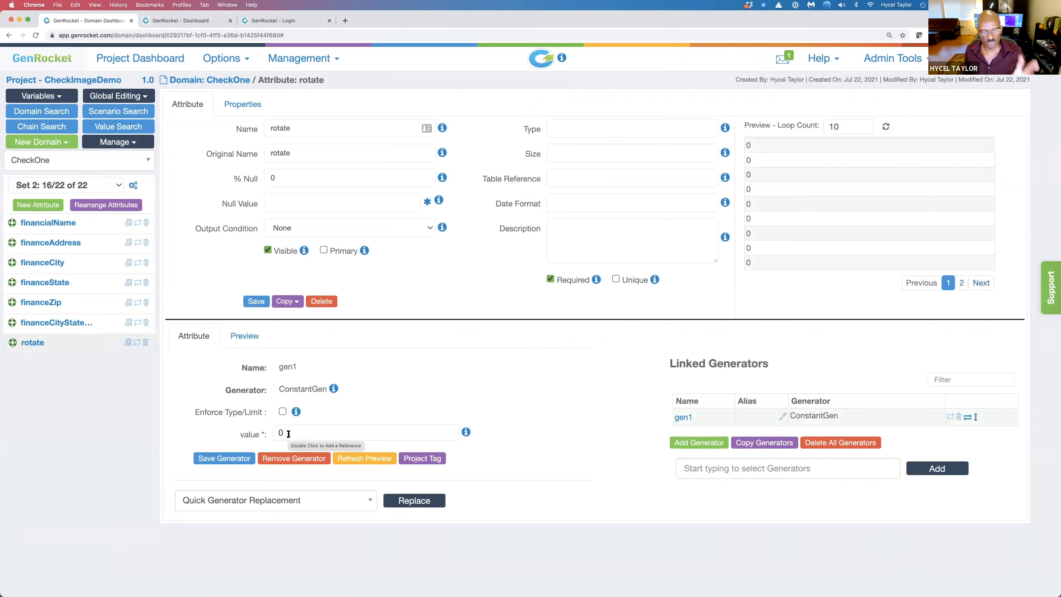
Return to the project's G-Cases and open the CheckOne domain of the Smoke rotateImage G-Case
left_click(117, 142)
left_click(121, 171)
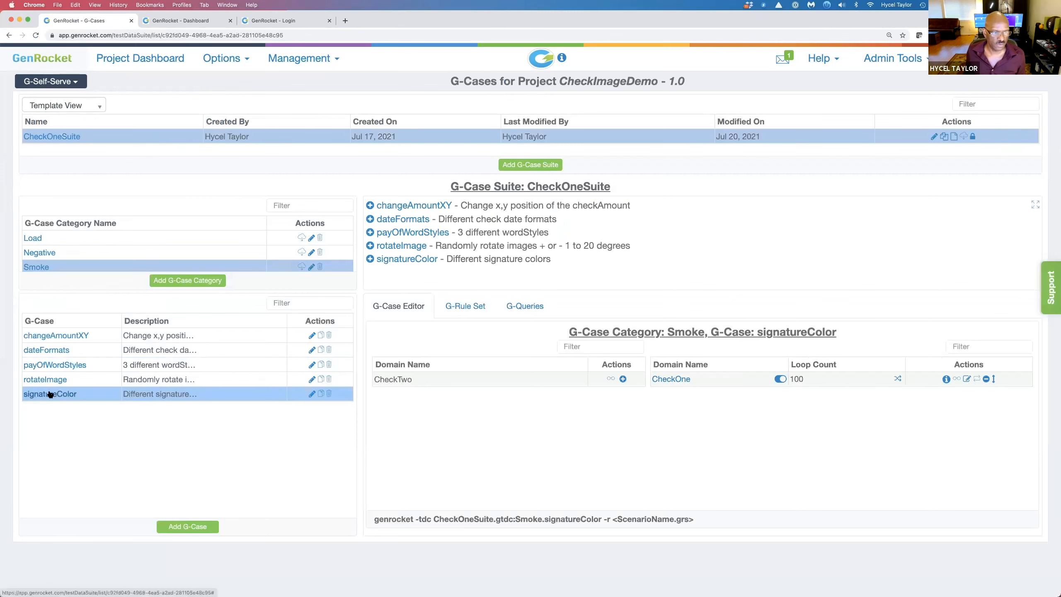
left_click(47, 380)
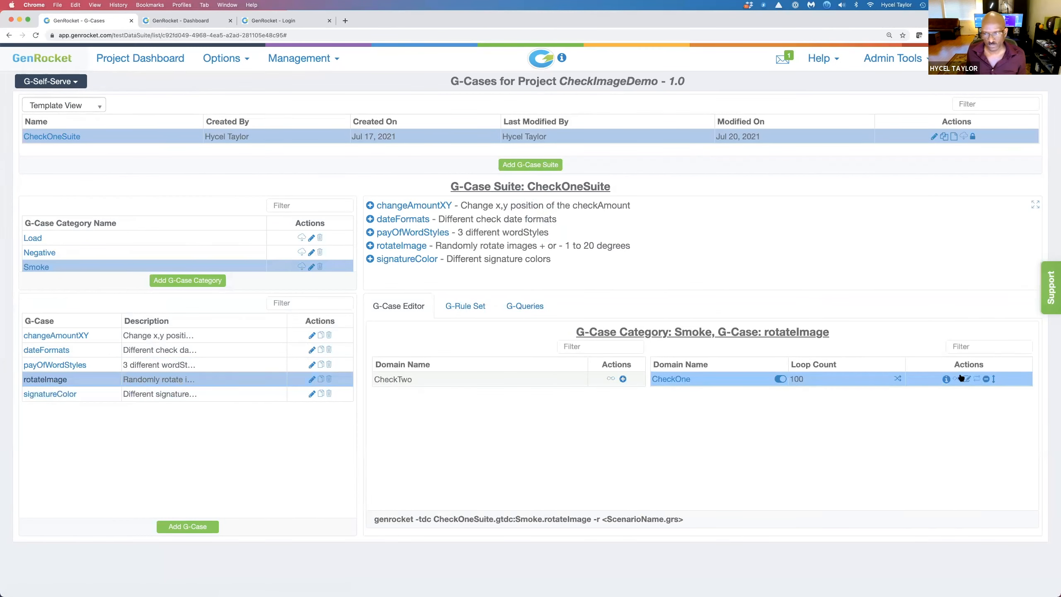
left_click(968, 380)
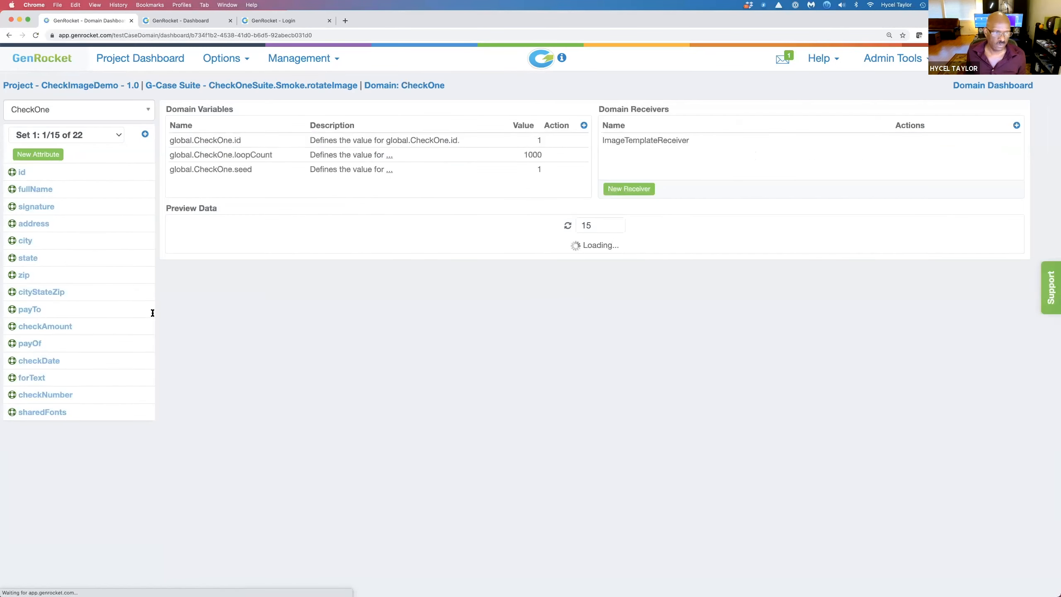
Find the rotate attribute in the second set of CheckOne's attributes and examine its RandomGen start and end range
left_click(58, 134)
left_click(58, 148)
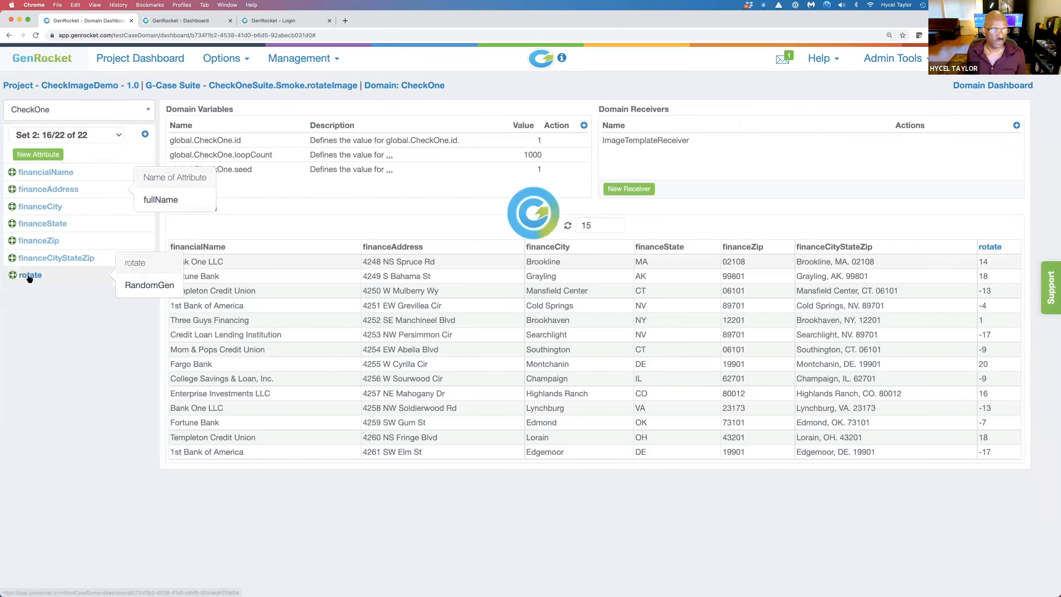
left_click(30, 276)
left_click_drag(294, 376, 265, 398)
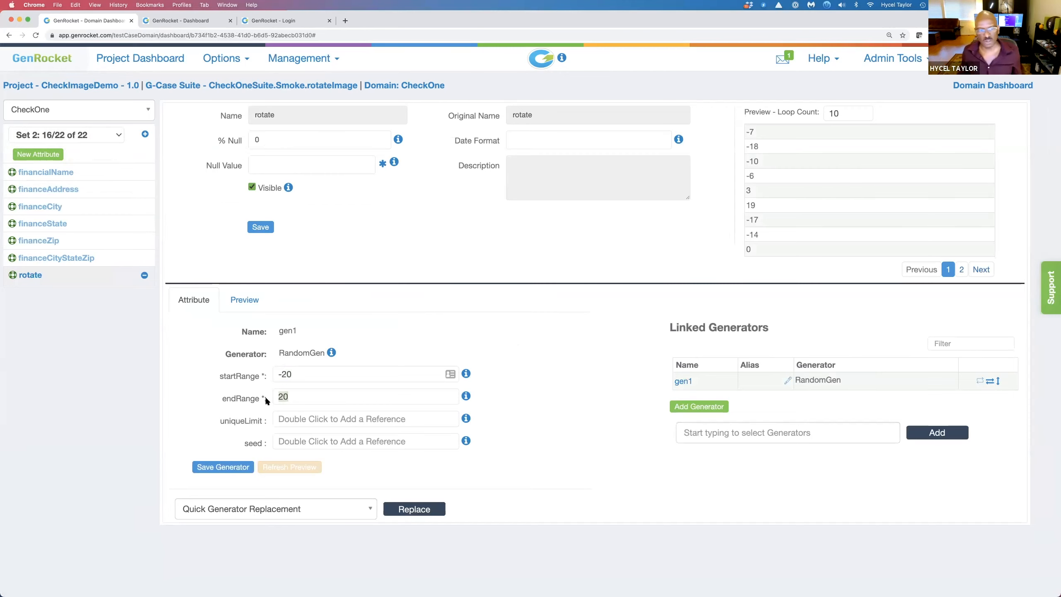
Switch to Terminal, clear it, and run the CheckOneSuite.Smoke.rotateImage command copied from ReadMeCheckOne.txt
key("ctrl+Right")
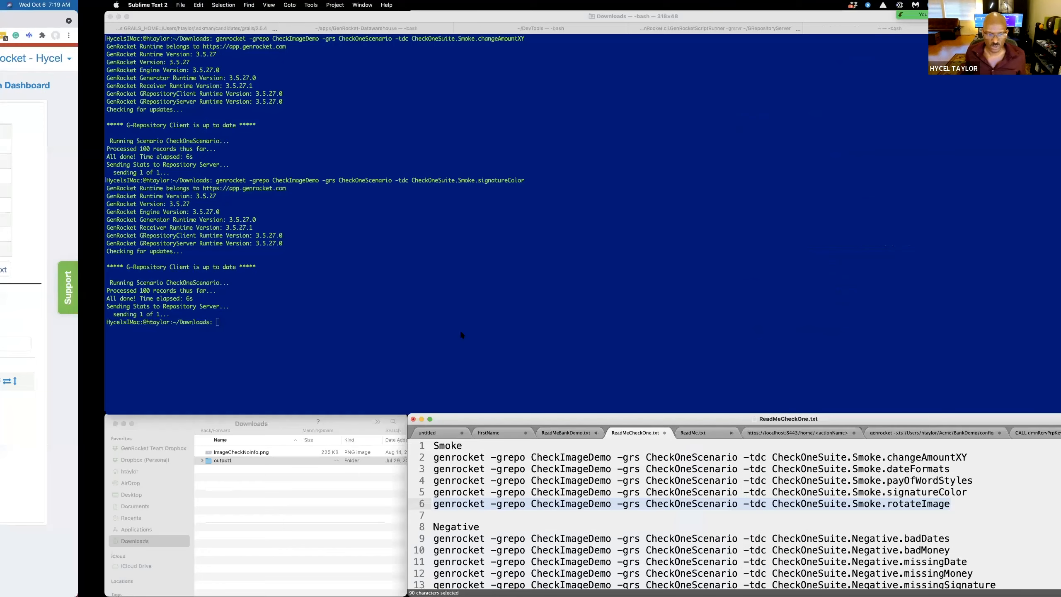
left_click(203, 310)
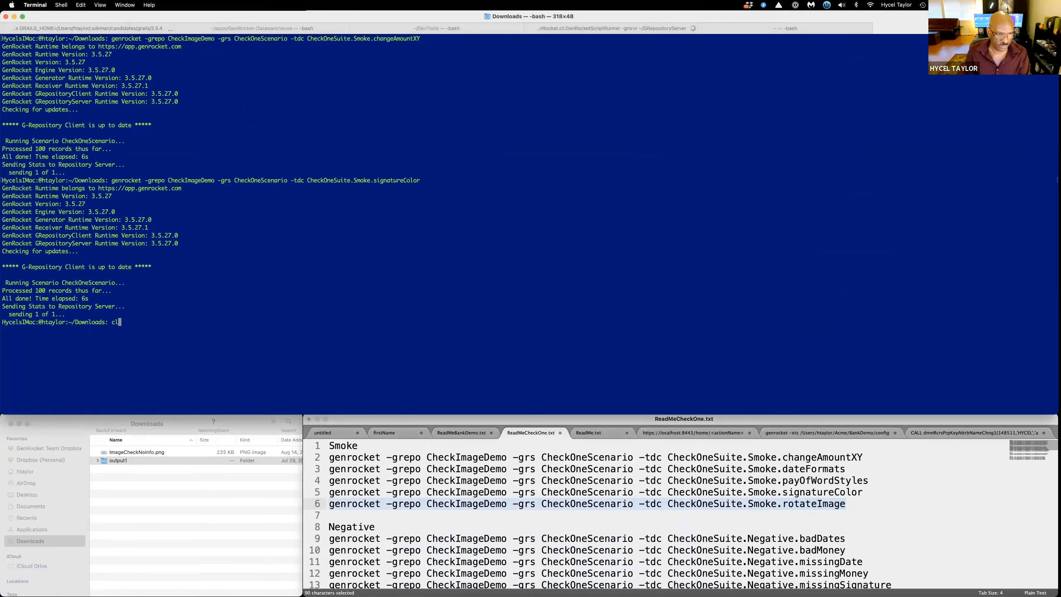
key("super+k")
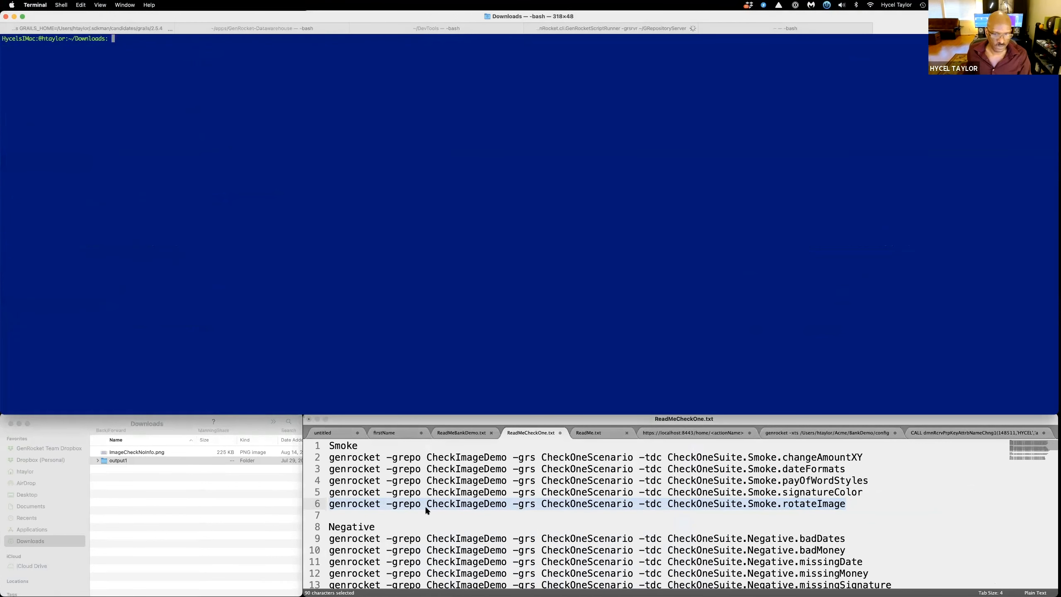
right_click(626, 505)
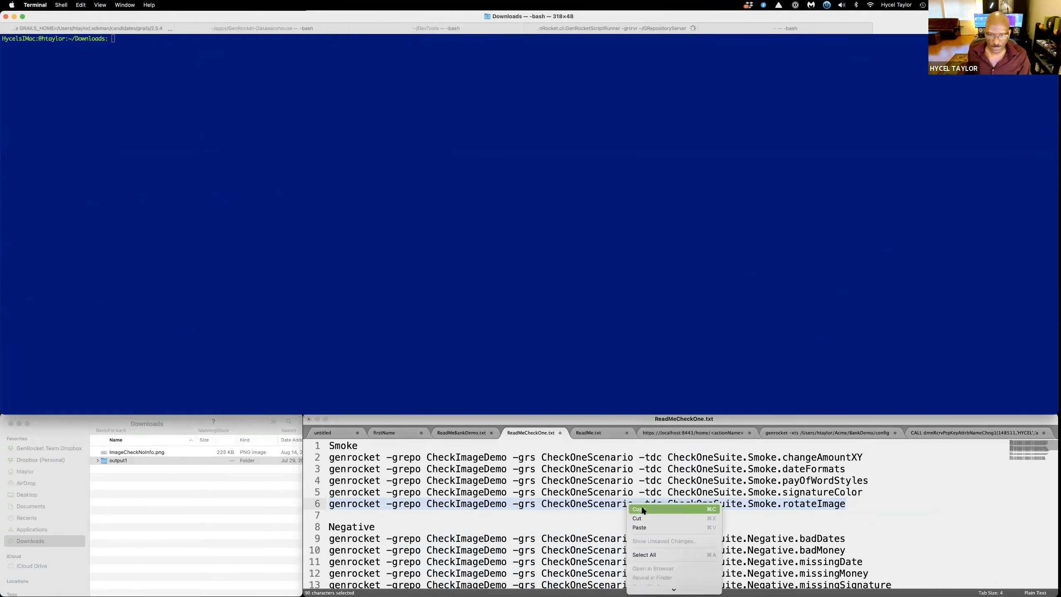
left_click(642, 510)
key("super+v")
key("Return")
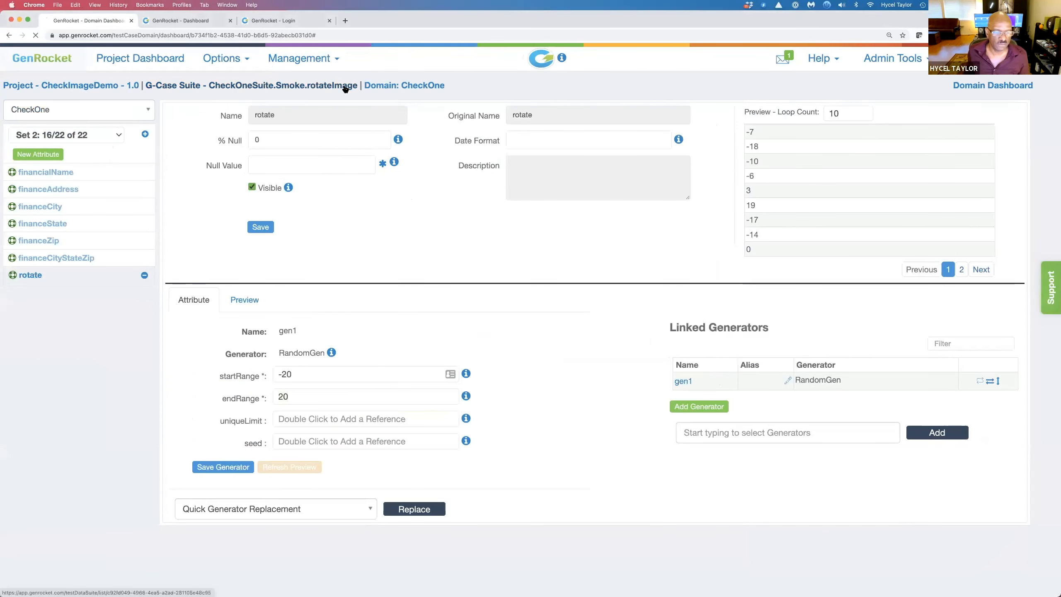
In Chrome, open the CheckOne domain of the Smoke signatureColor G-Case and its signatureColor attribute from the second attribute set
left_click(343, 87)
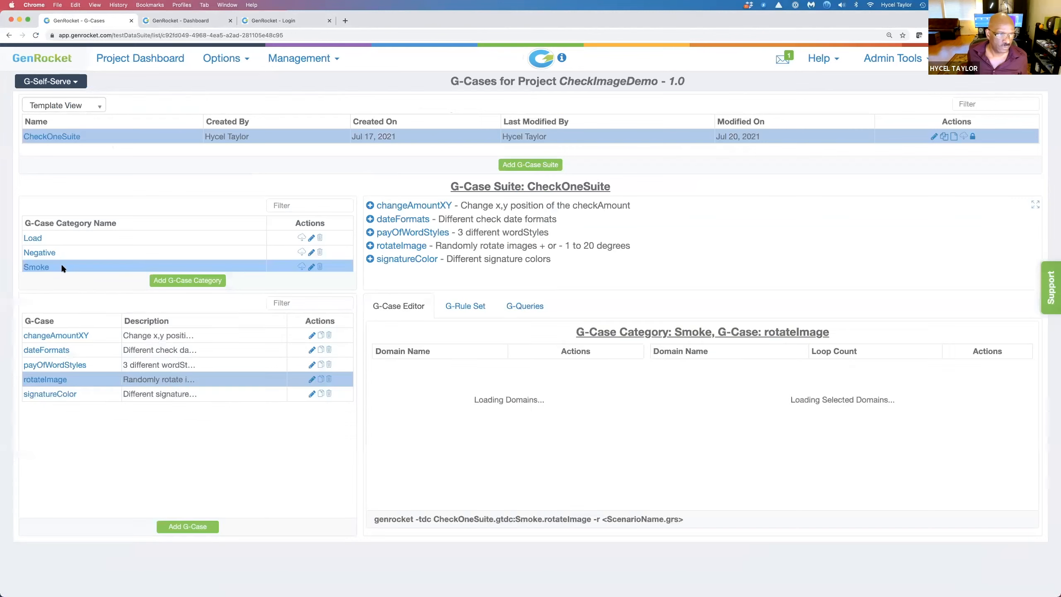
left_click(48, 394)
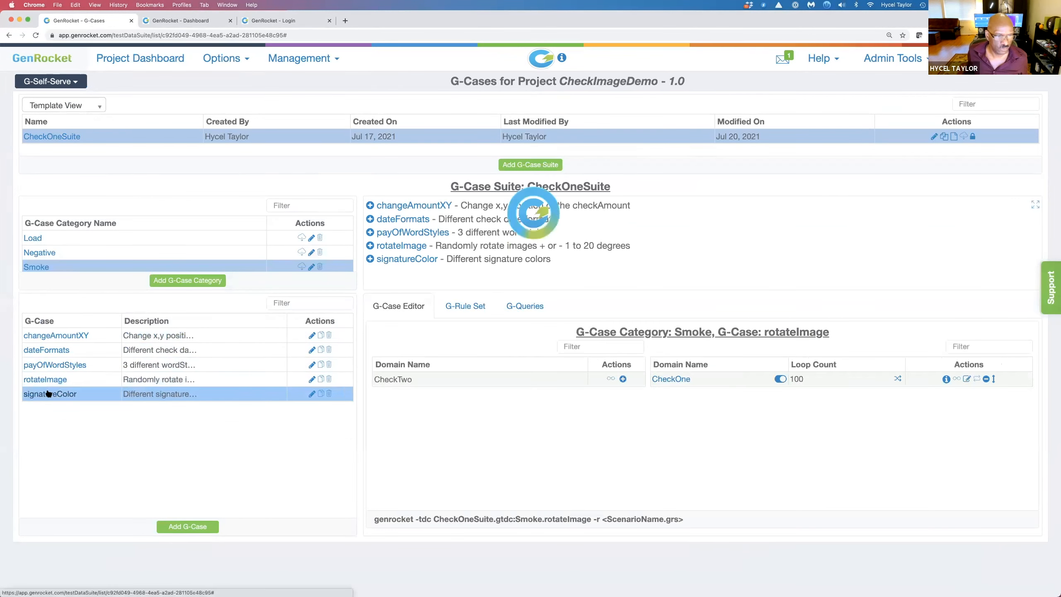
left_click(966, 378)
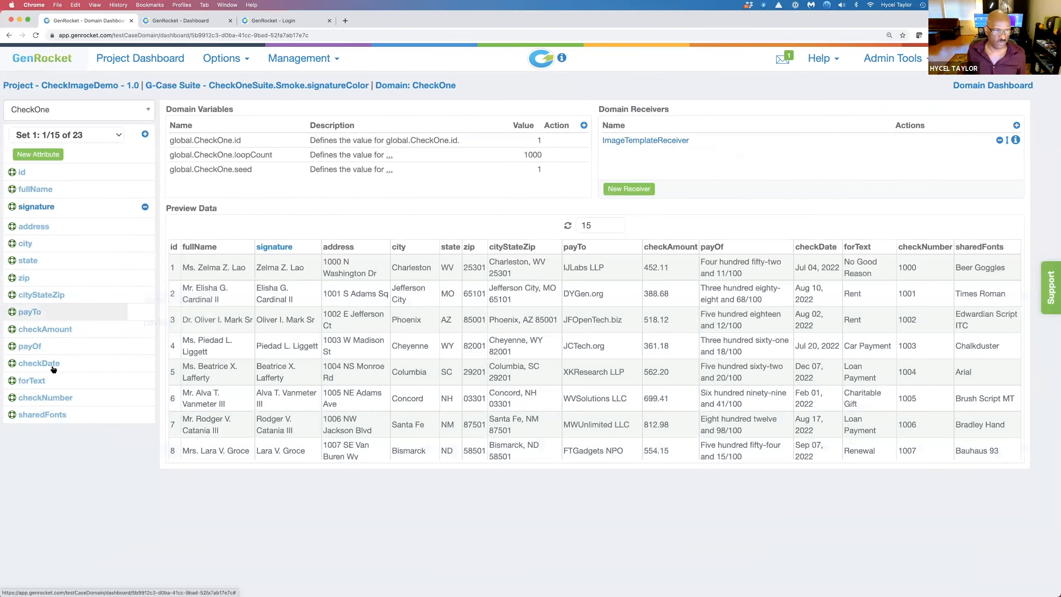
left_click(65, 135)
left_click(63, 147)
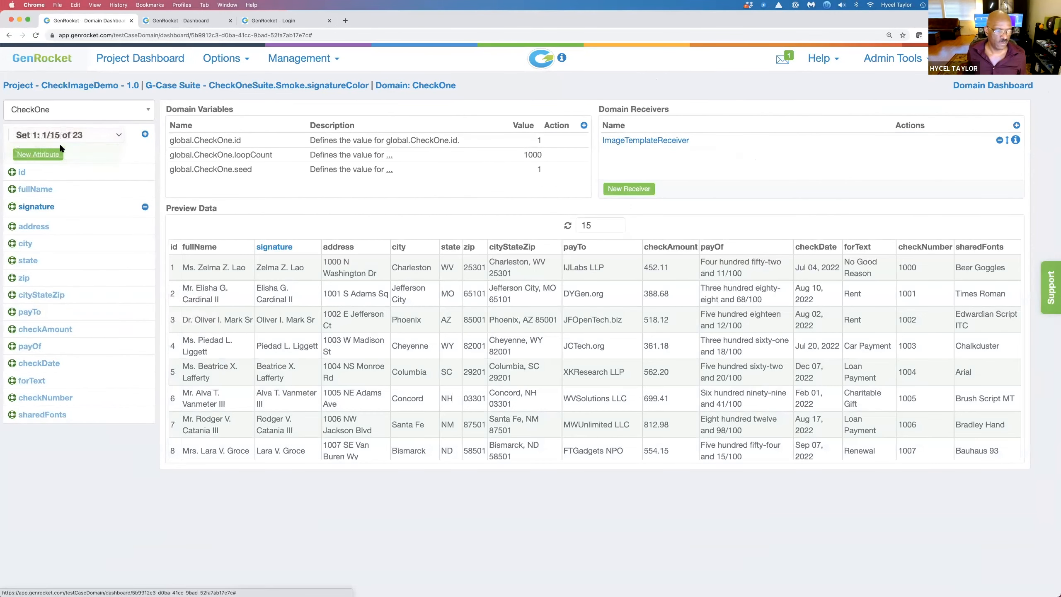
left_click(34, 292)
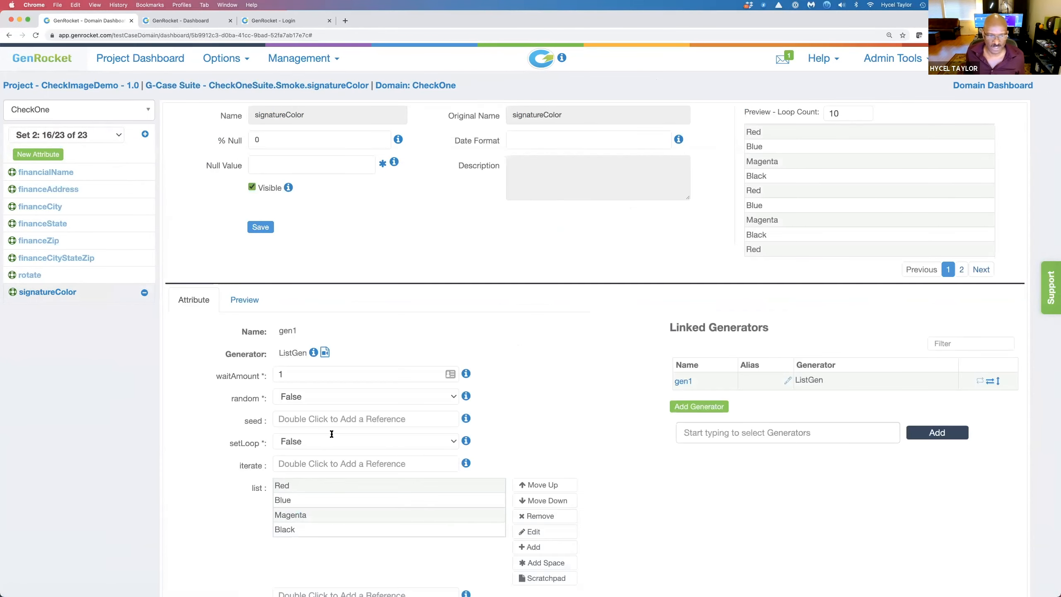
Add Green after Black in the signatureColor ListGen's list using the scratchpad
scroll(347, 481, "down", 3)
left_click(333, 424)
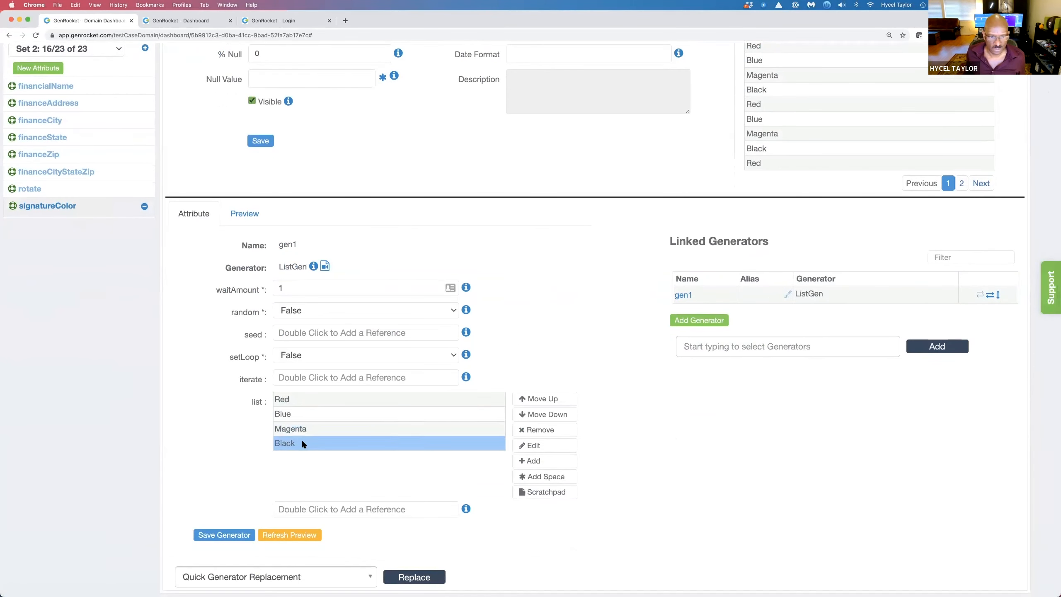
left_click(547, 492)
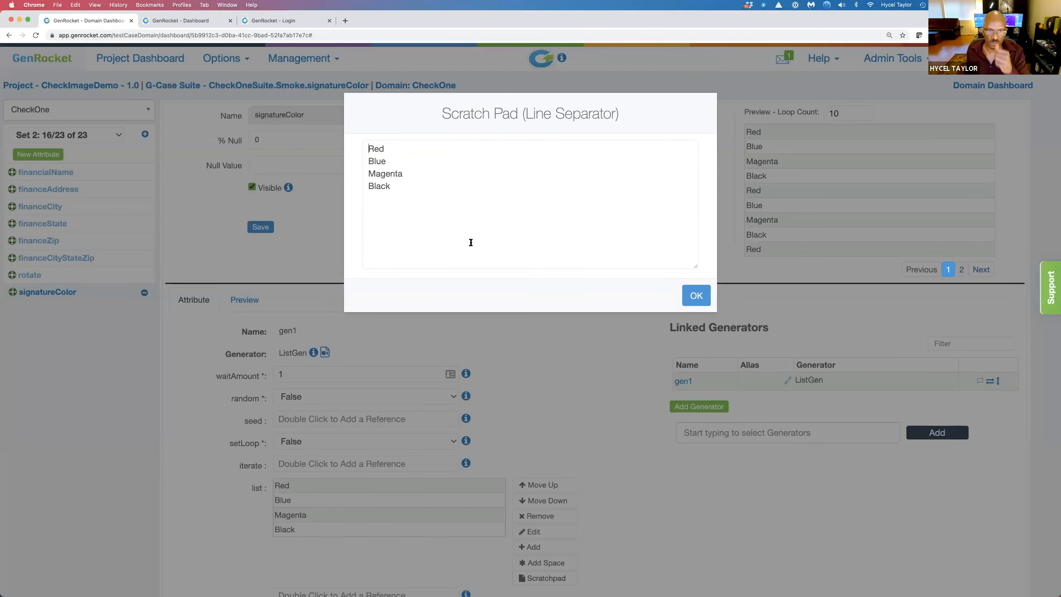
left_click(400, 194)
key("Return")
type("Green")
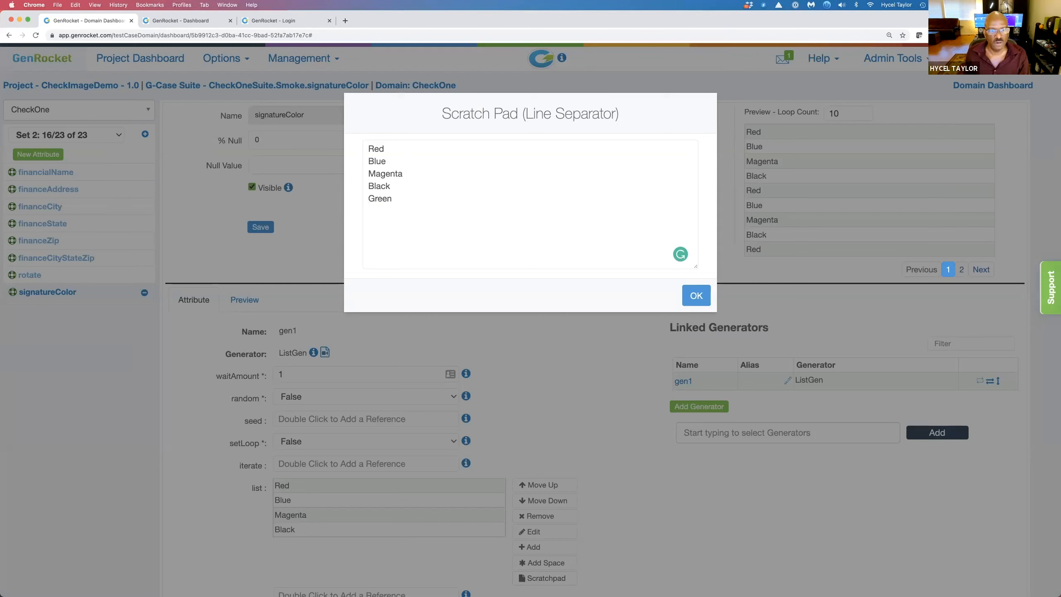
left_click(688, 301)
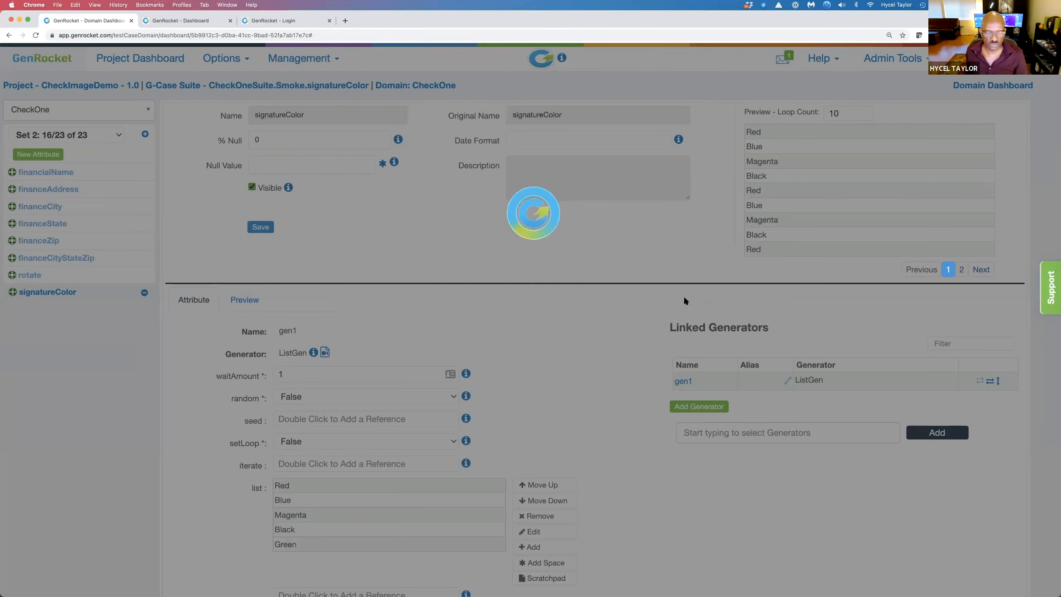
Switch to ReadMeCheckOne.txt and copy the CheckOneSuite.Smoke.signatureColor command
key("ctrl+Right")
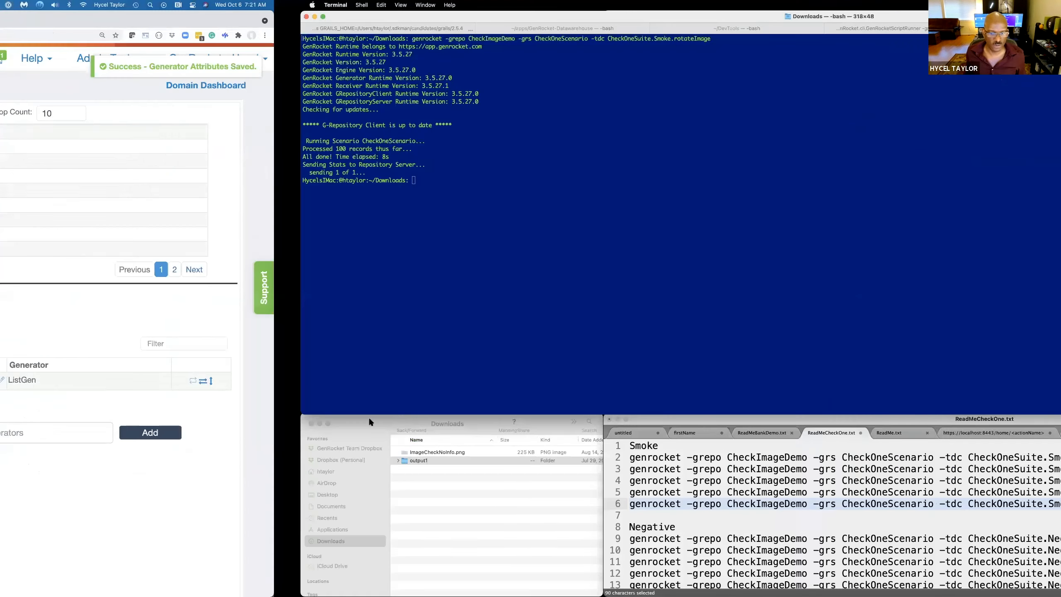
left_click_drag(882, 493, 325, 497)
key("super+c")
Return to GenRocket in Chrome and save the signatureColor attribute's ListGen generator
key("ctrl+Left")
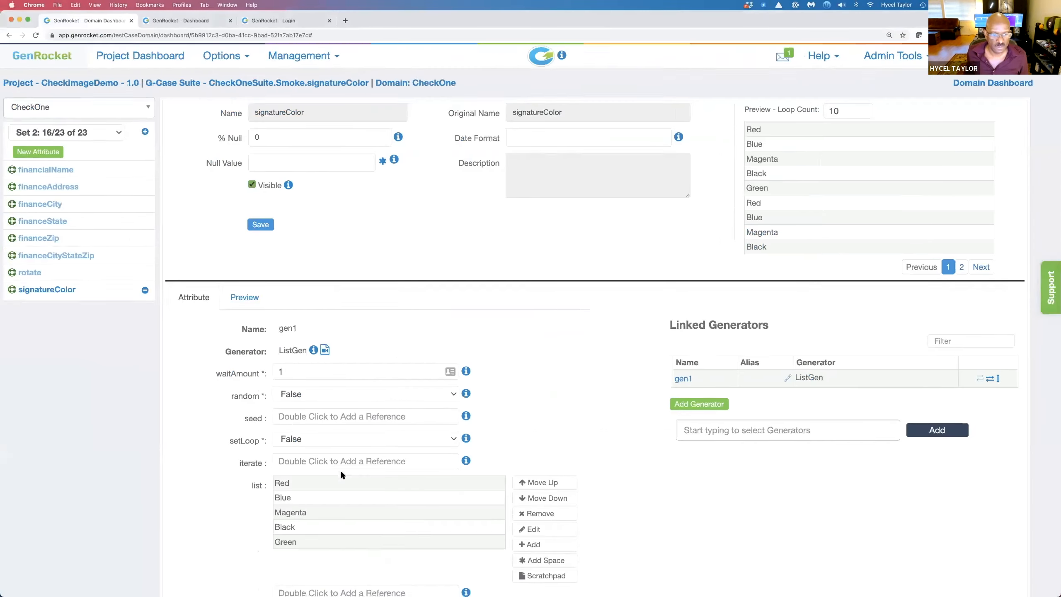
scroll(342, 474, "down", 3)
left_click(204, 537)
Switch to Terminal and rerun the previous CheckOneSuite.Smoke.rotateImage command
key("ctrl+Right")
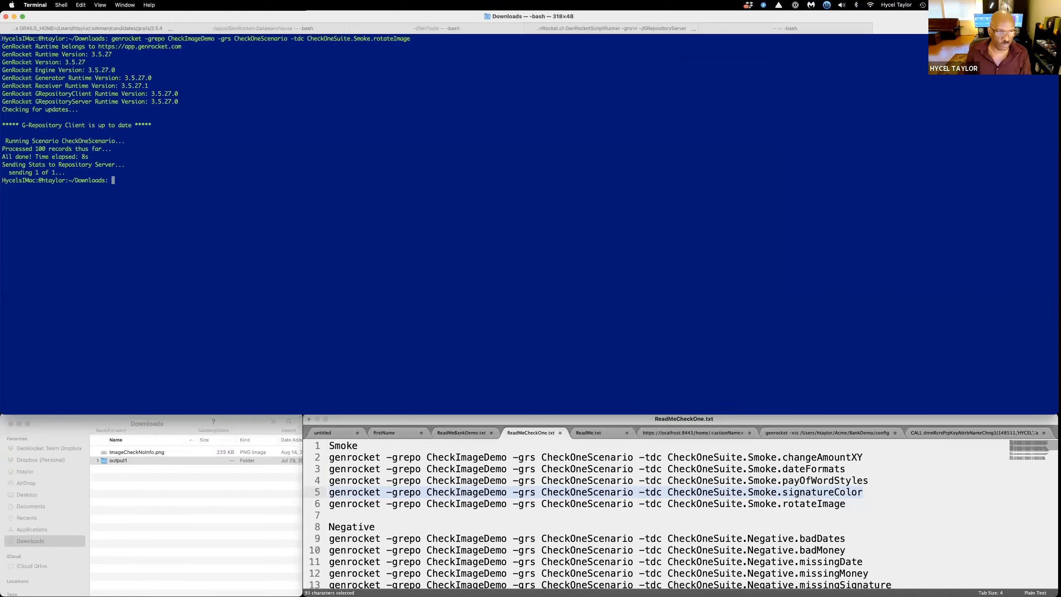
key("Up")
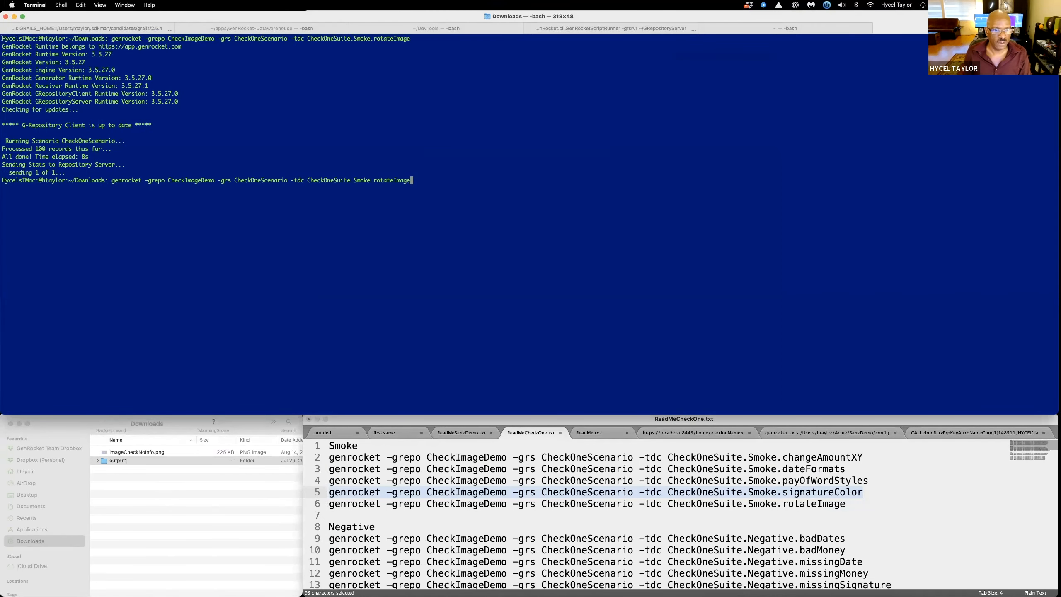
key("Return")
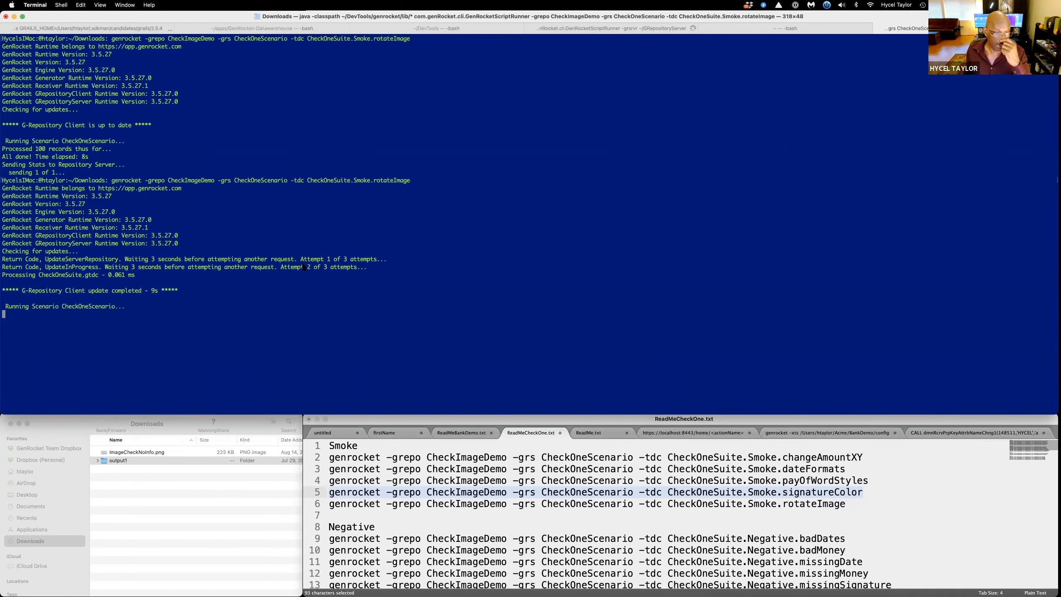
Run the copied CheckOneSuite.Smoke.signatureColor command for CheckOneScenario in Terminal
key("Up")
key("ctrl+u")
key("super+v")
key("Return")
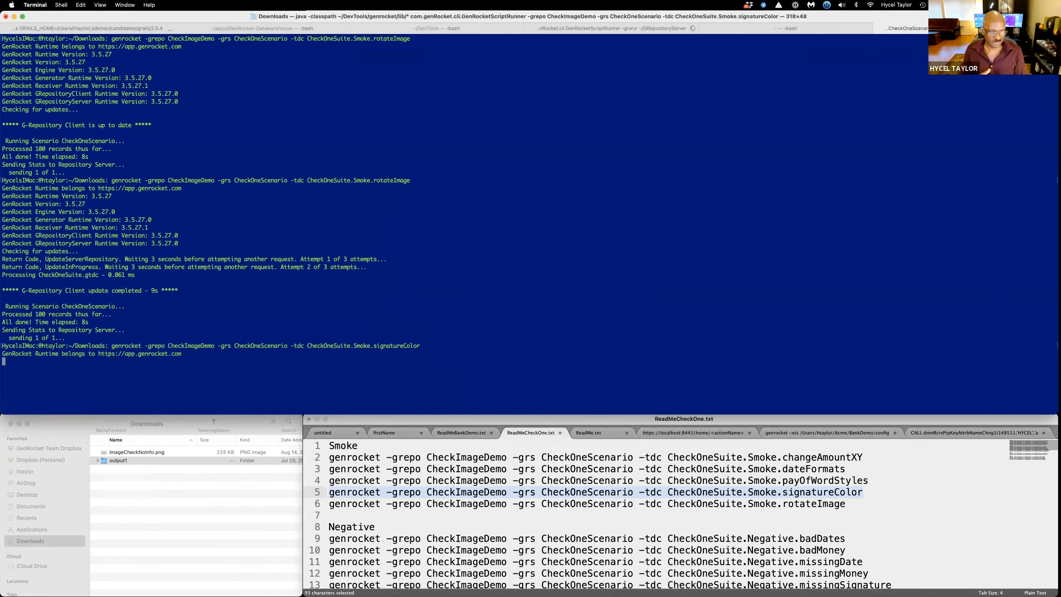